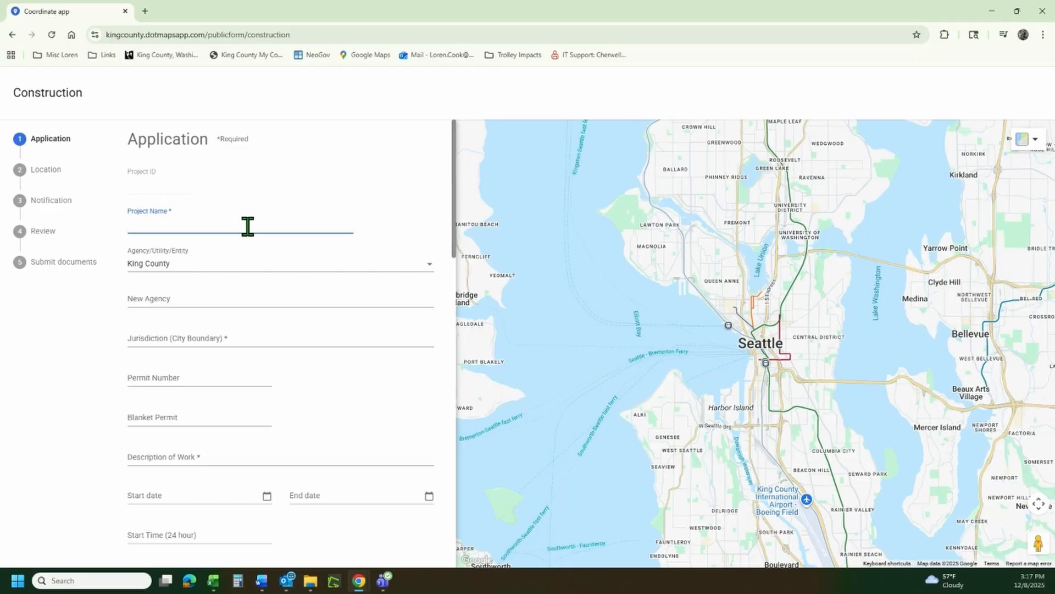
Browse the Agency/Utility/Entity list and leave King County selected.
{"action": "left_click", "coordinate": [210, 273]}
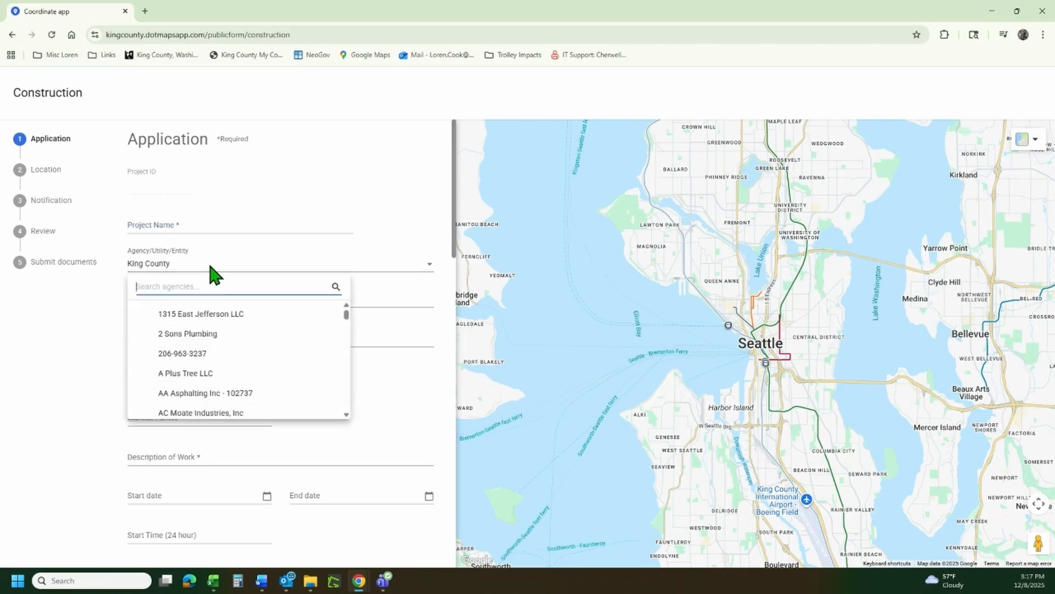
{"action": "scroll", "coordinate": [206, 346], "scroll_direction": "down", "scroll_amount": 10}
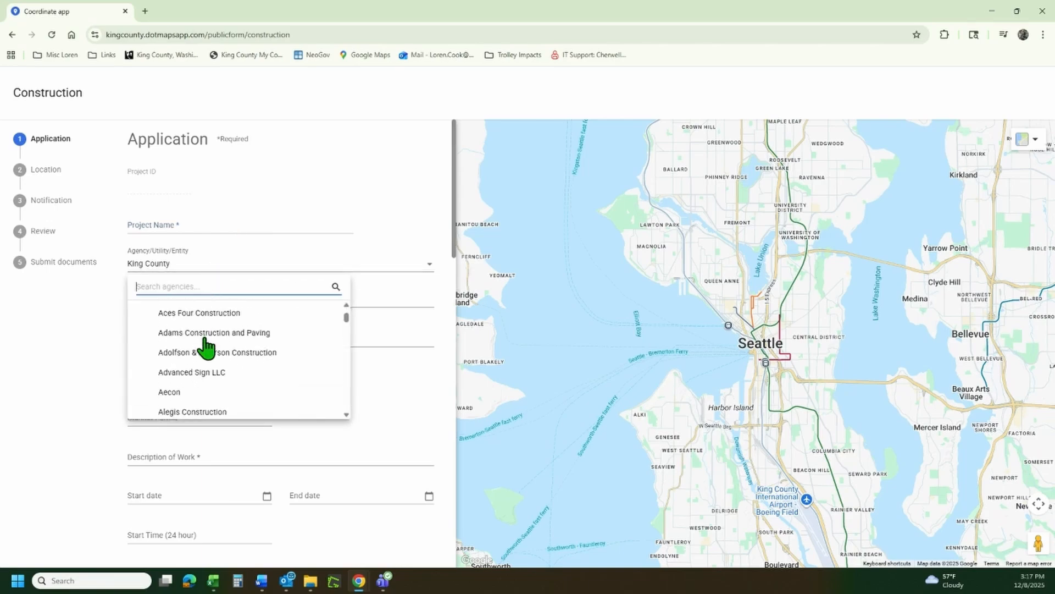
{"action": "scroll", "coordinate": [206, 346], "scroll_direction": "down", "scroll_amount": 10}
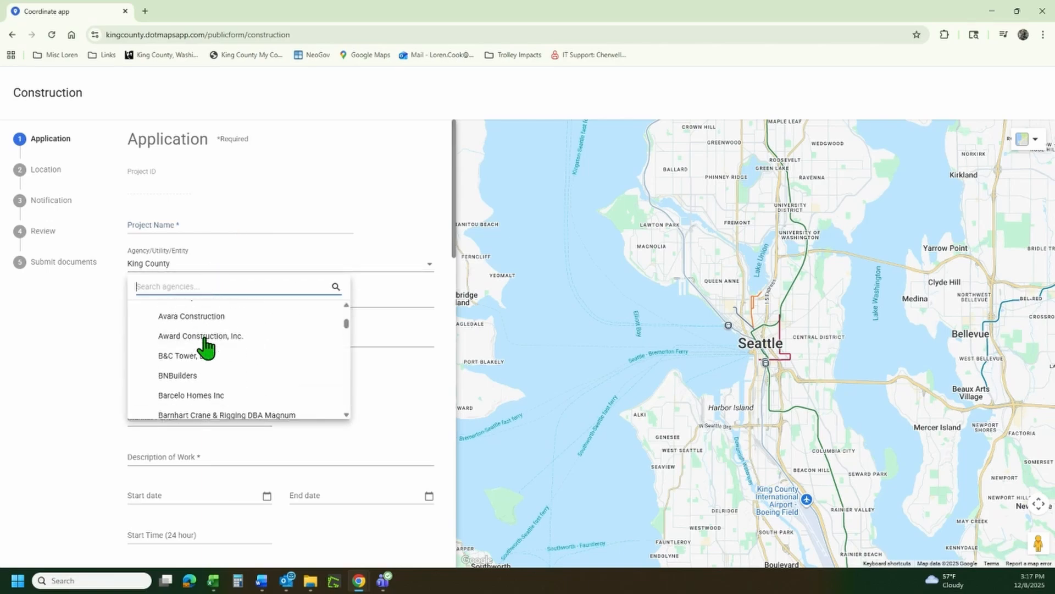
{"action": "scroll", "coordinate": [207, 346], "scroll_direction": "down", "scroll_amount": 2}
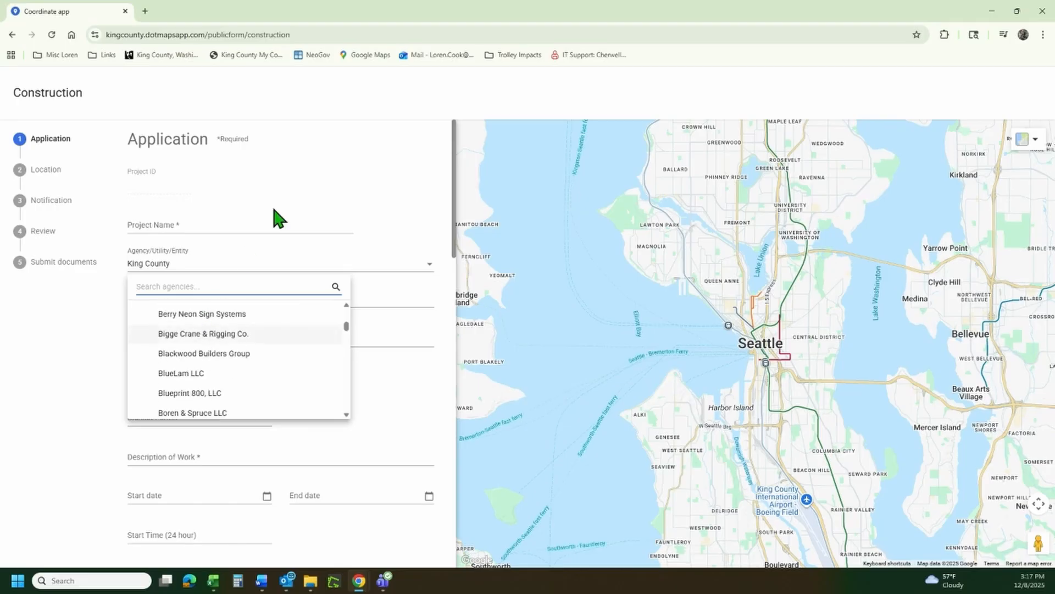
{"action": "left_click", "coordinate": [301, 178]}
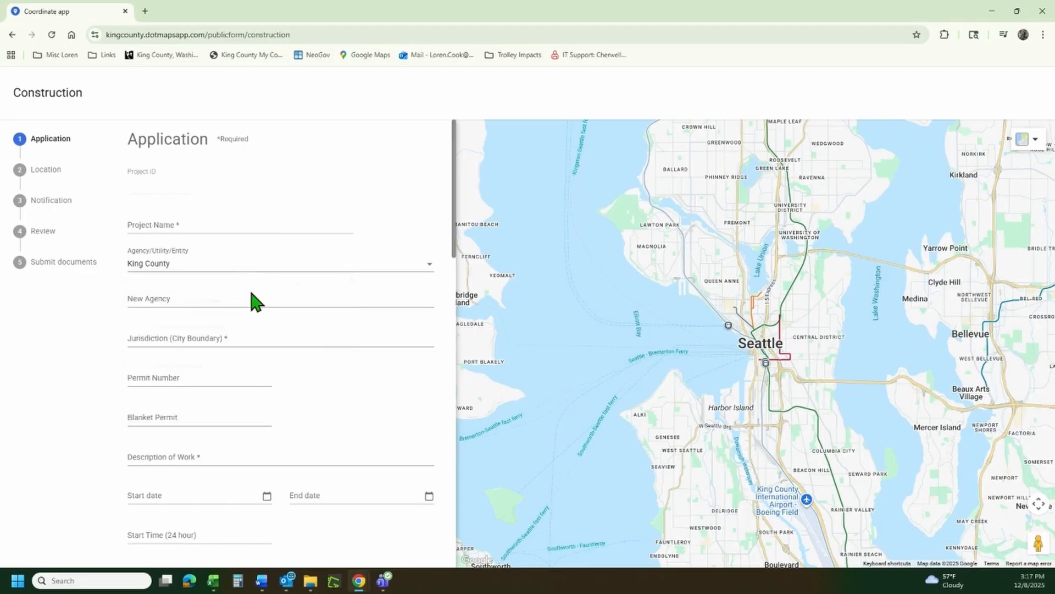
Enter 'New Company' as the New Agency name.
{"action": "left_click", "coordinate": [138, 297]}
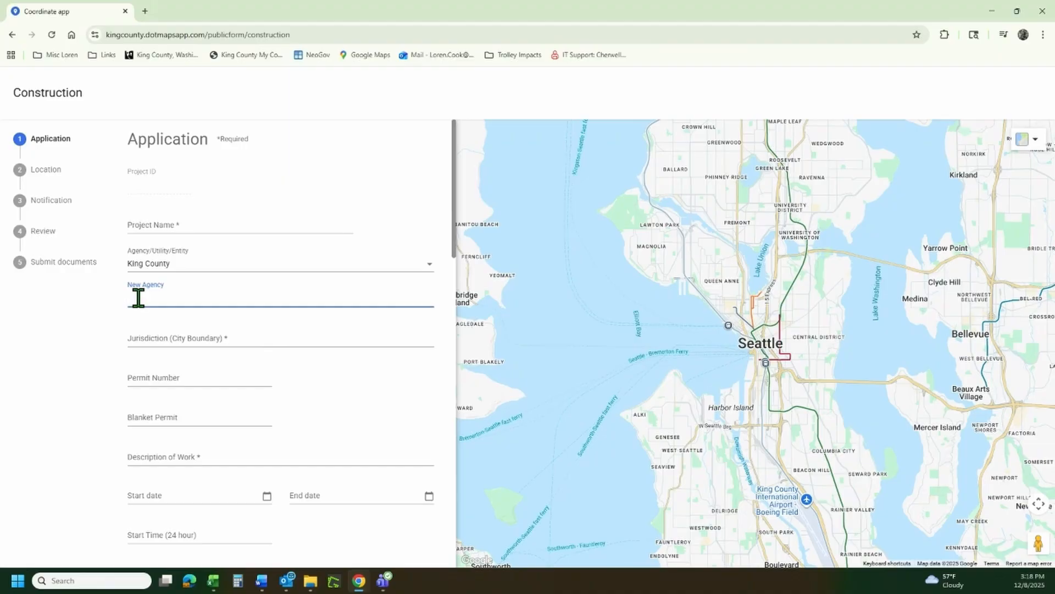
{"action": "type", "text": "New Company"}
{"action": "key", "text": "Tab"}
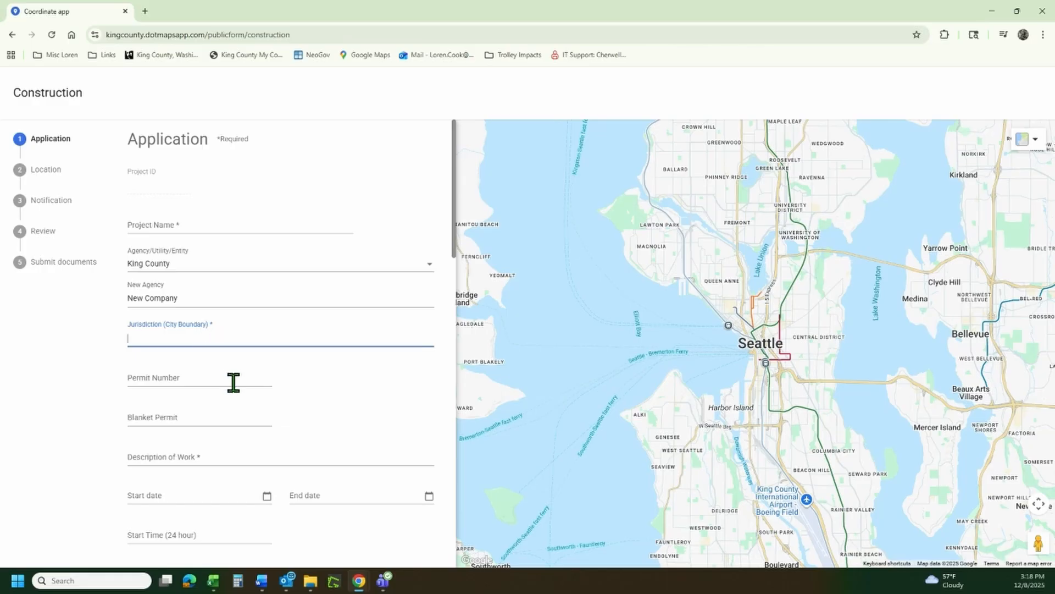
{"action": "left_click", "coordinate": [214, 380]}
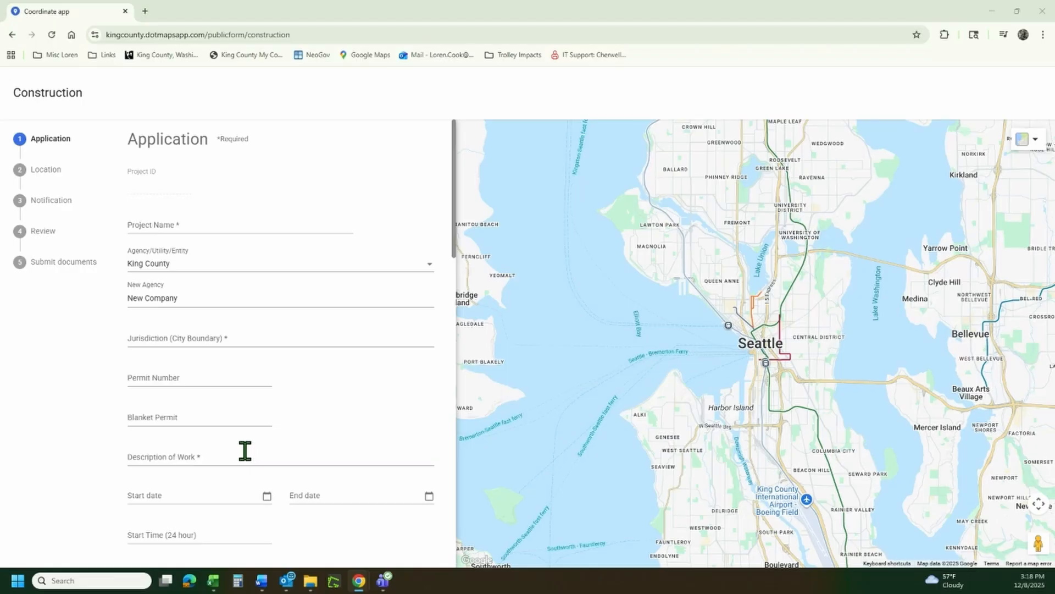
{"action": "scroll", "coordinate": [244, 450], "scroll_direction": "down", "scroll_amount": 5}
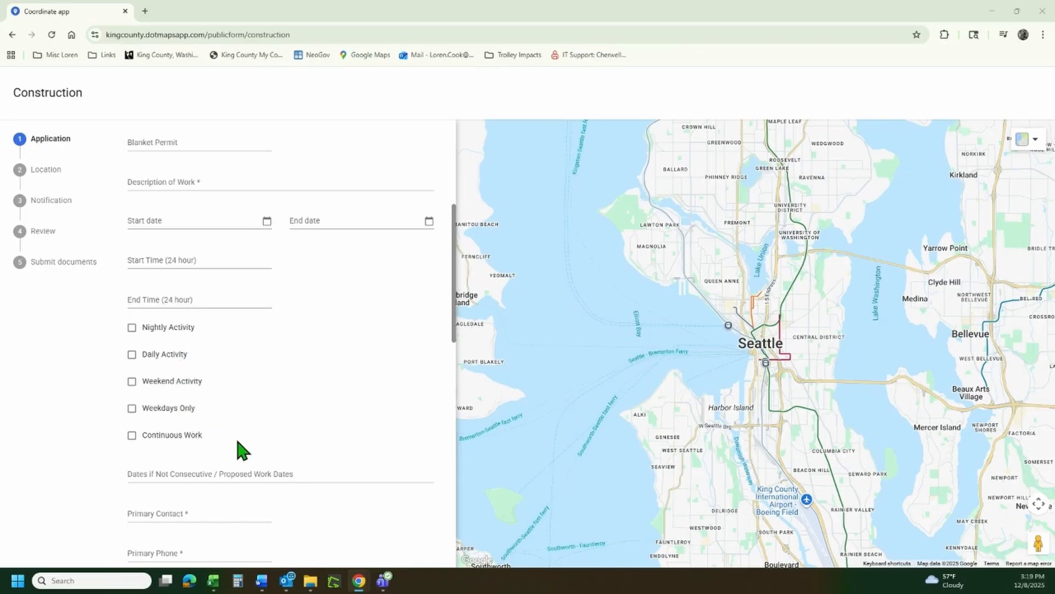
{"action": "scroll", "coordinate": [206, 437], "scroll_direction": "down", "scroll_amount": 4}
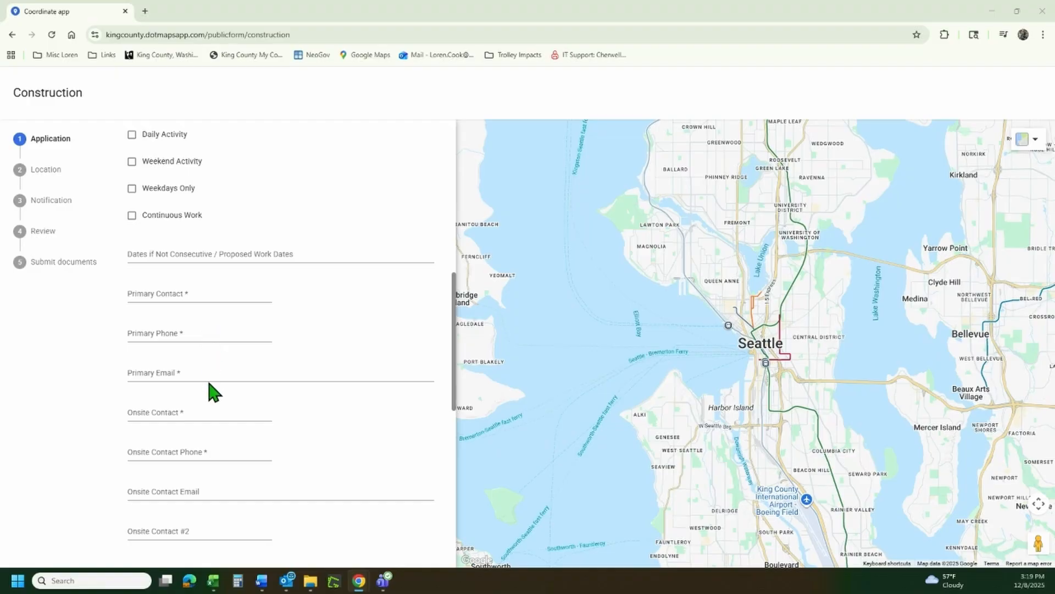
{"action": "scroll", "coordinate": [209, 383], "scroll_direction": "down", "scroll_amount": 6}
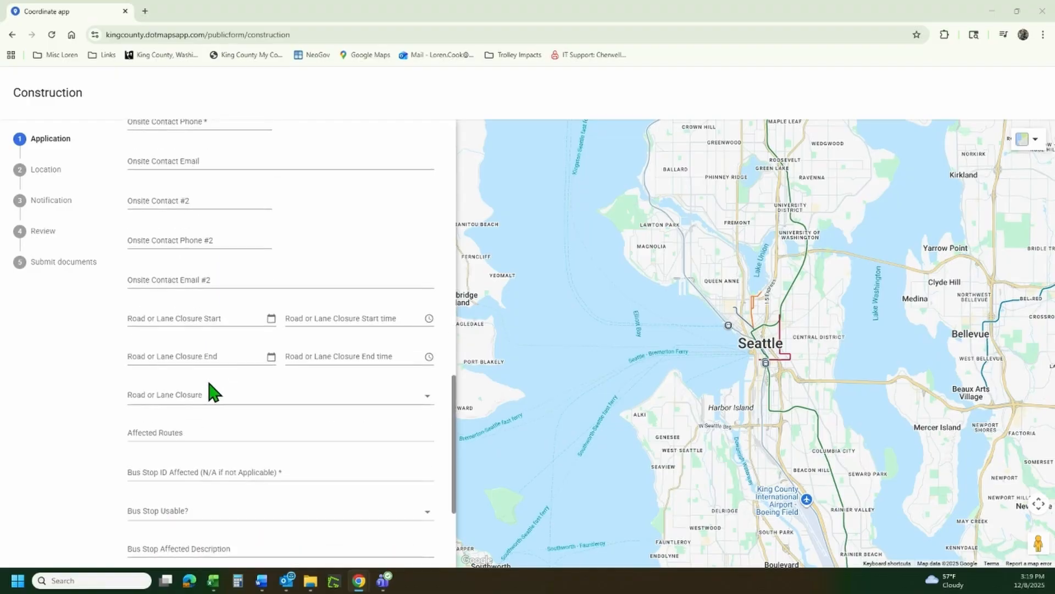
{"action": "scroll", "coordinate": [209, 390], "scroll_direction": "down", "scroll_amount": 1}
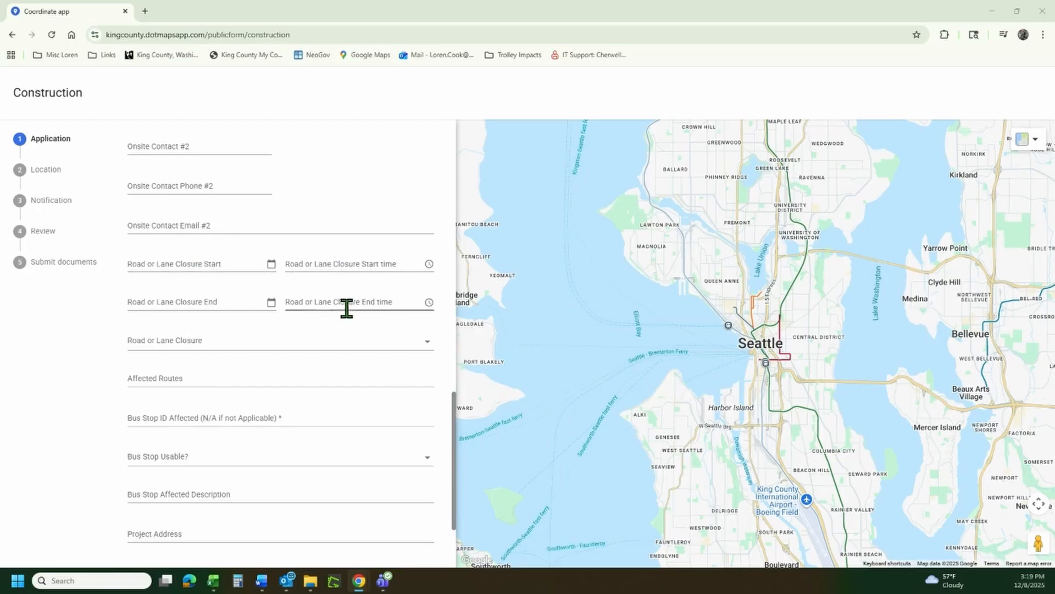
Change Road or Lane Closure from Lane Shifts to No Designation, moving on to Bus Stop ID.
{"action": "left_click", "coordinate": [247, 346]}
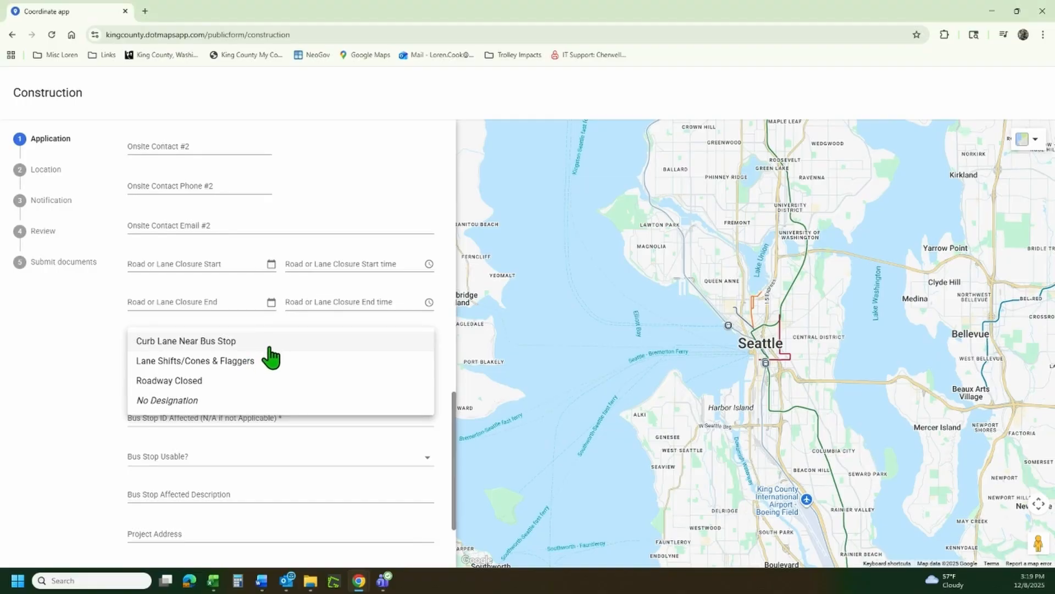
{"action": "left_click", "coordinate": [266, 362]}
{"action": "left_click", "coordinate": [260, 346]}
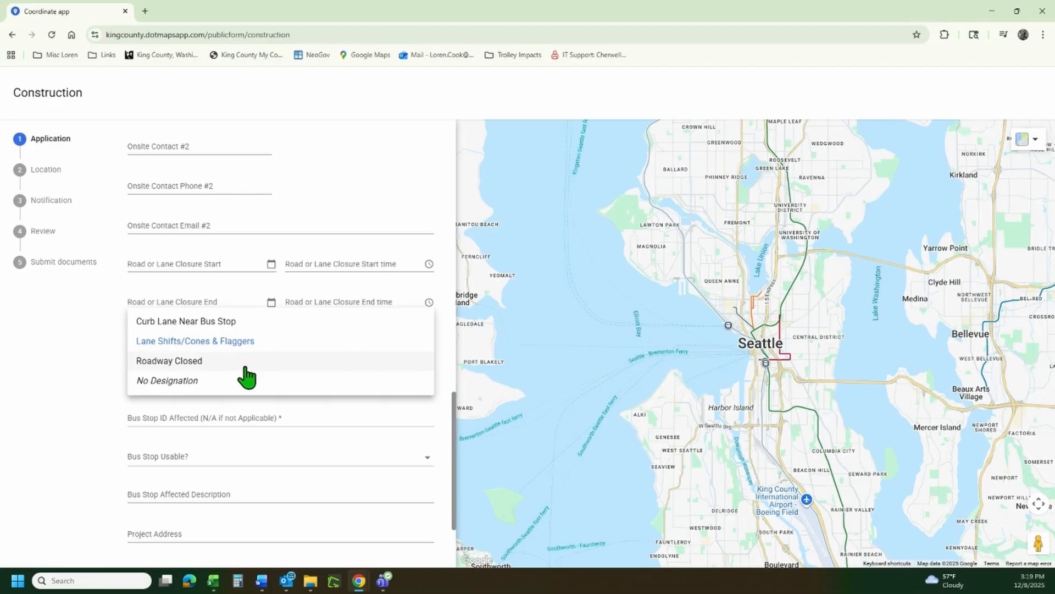
{"action": "left_click", "coordinate": [208, 388]}
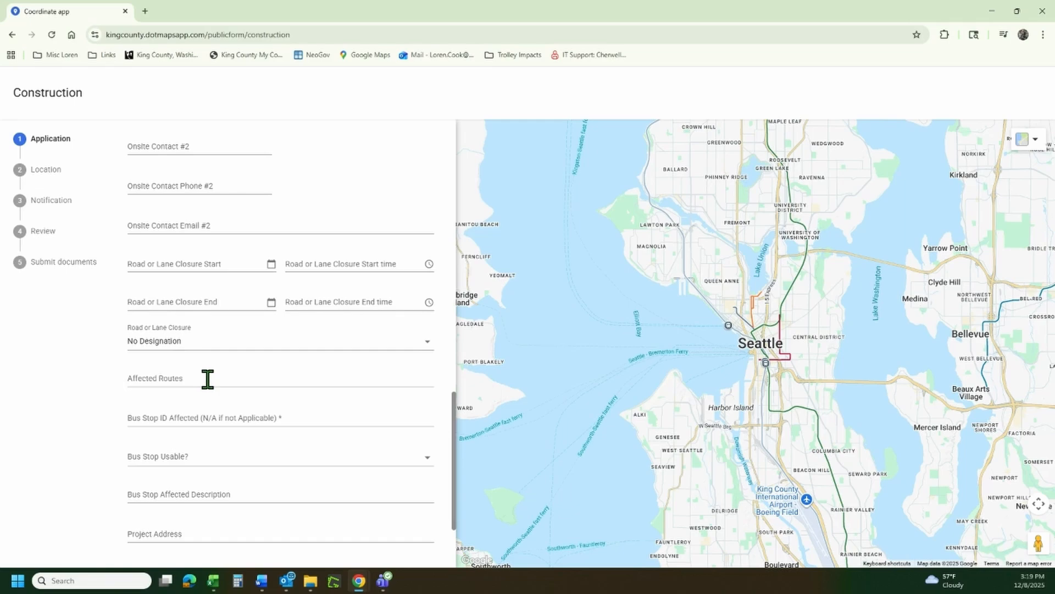
{"action": "left_click", "coordinate": [207, 375]}
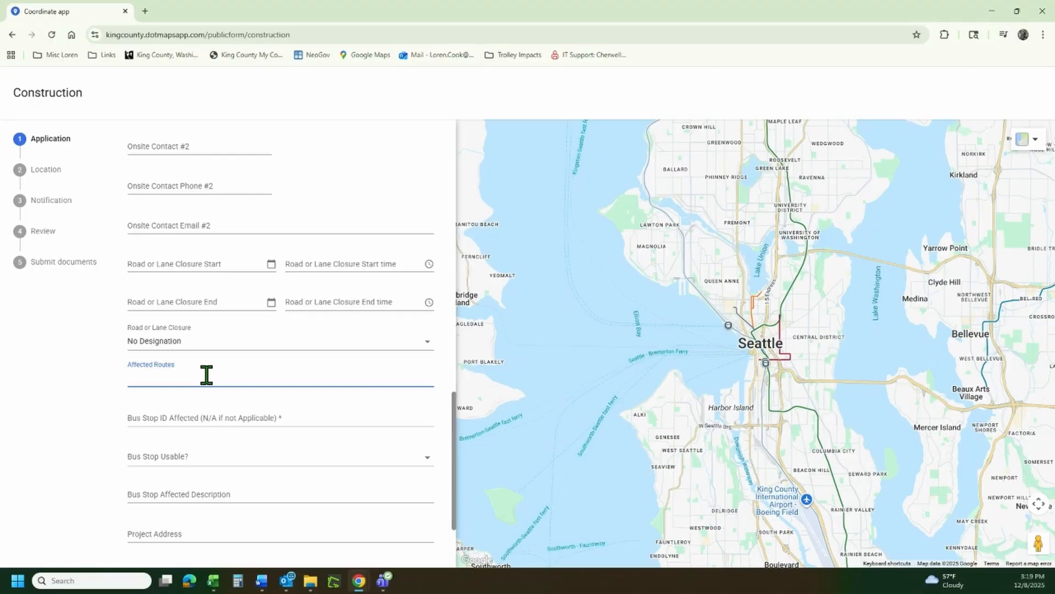
{"action": "left_click", "coordinate": [205, 415]}
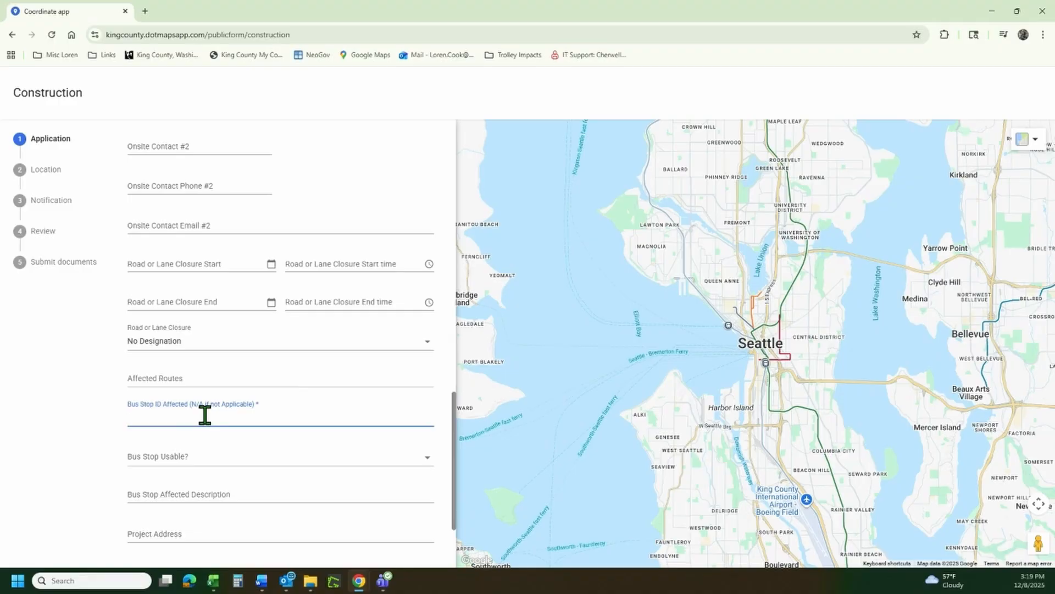
Enter n/a for Bus Stop ID Affected and leave Bus Stop Usable unset.
{"action": "scroll", "coordinate": [205, 415], "scroll_direction": "down", "scroll_amount": 2}
{"action": "left_click", "coordinate": [209, 347]}
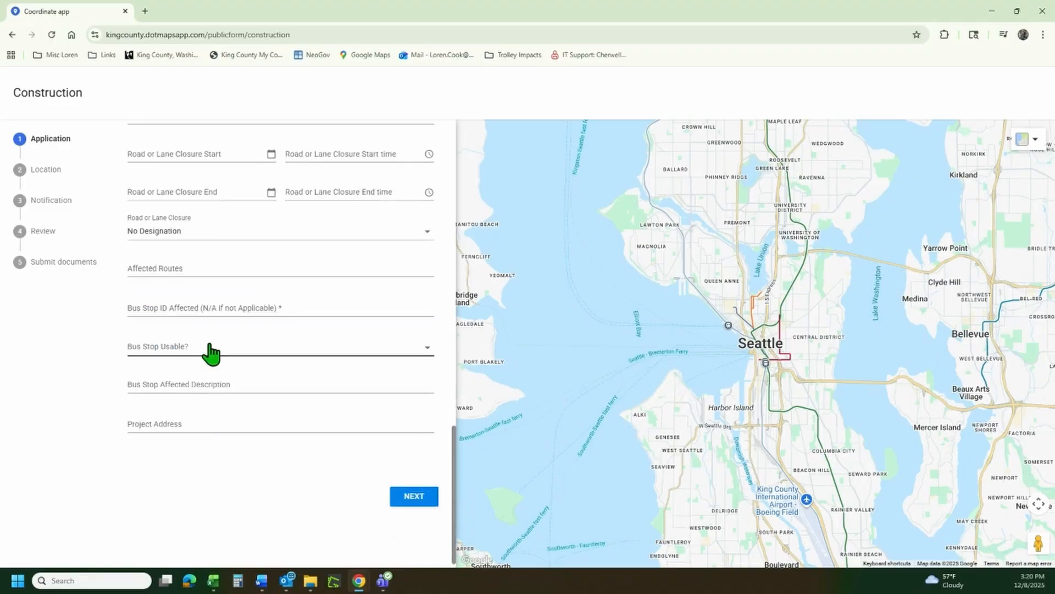
{"action": "left_click", "coordinate": [209, 350]}
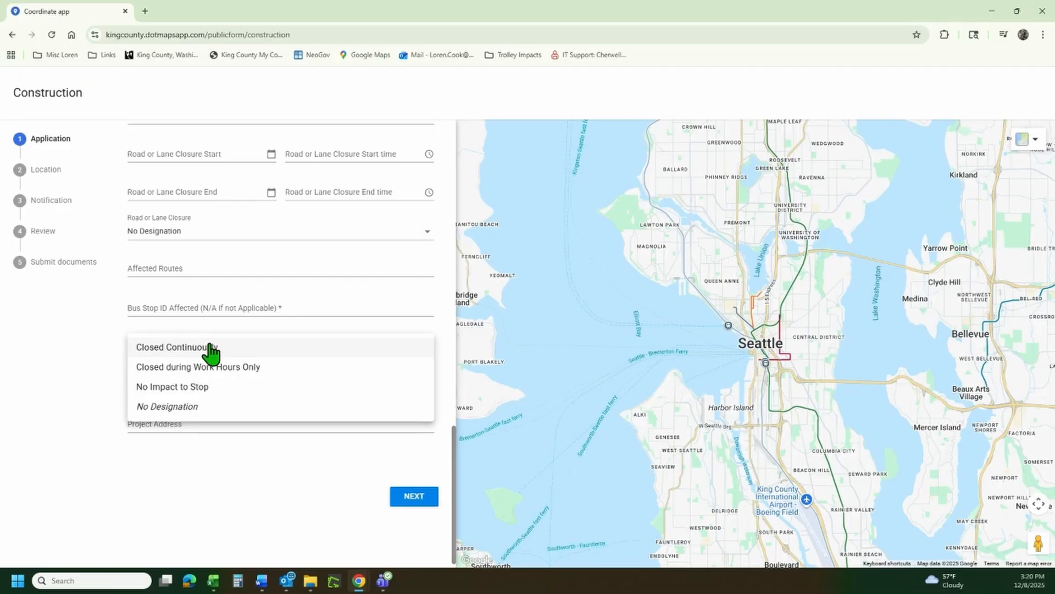
{"action": "left_click", "coordinate": [97, 341]}
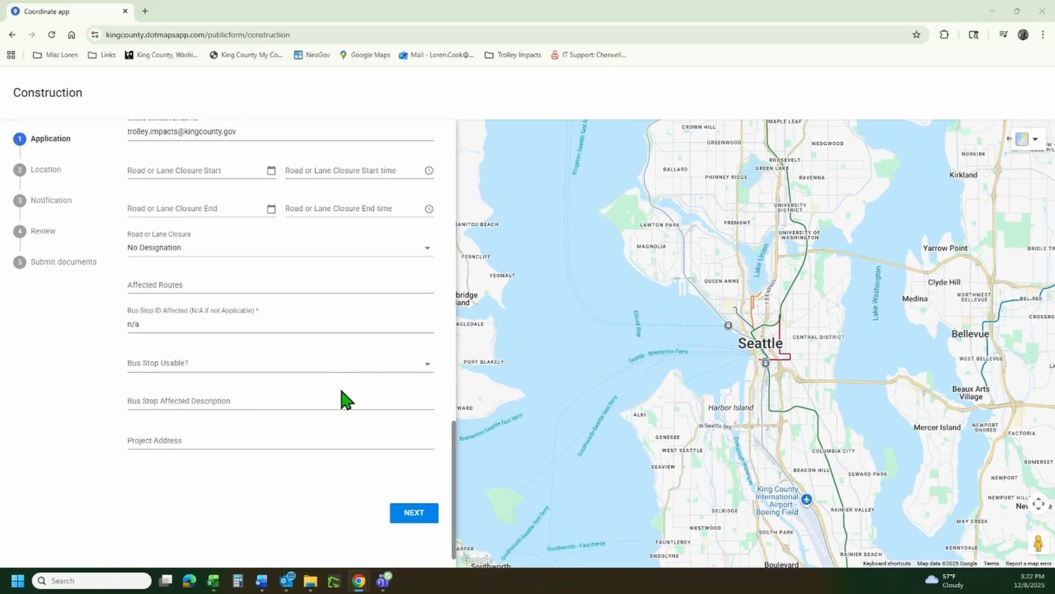
Advance to the Location step and zoom the map onto Queen Anne Ave N.
{"action": "left_click", "coordinate": [420, 513]}
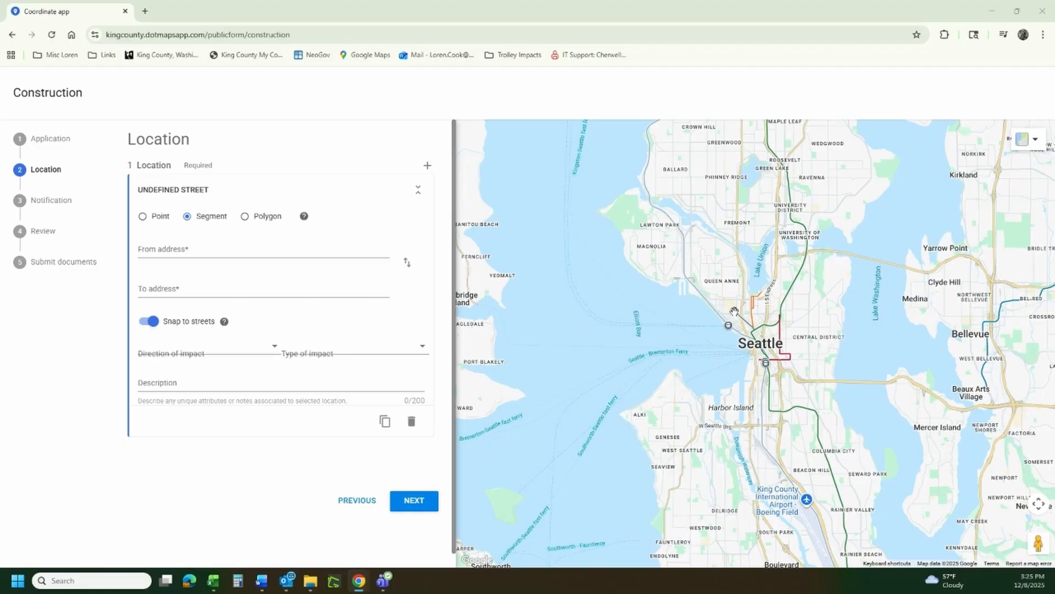
{"action": "scroll", "coordinate": [717, 294], "scroll_direction": "up", "scroll_amount": 4}
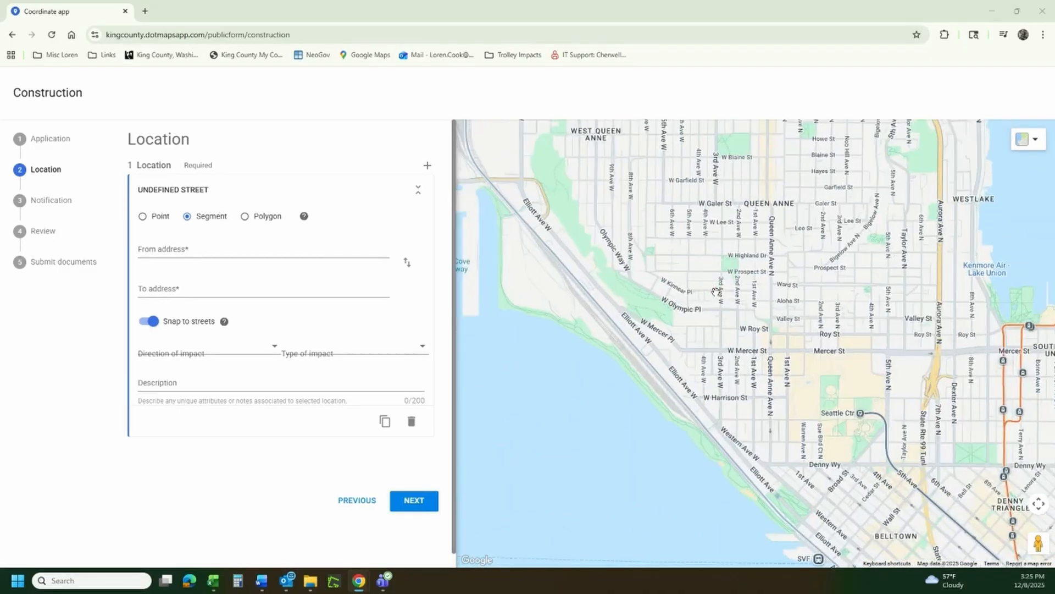
{"action": "scroll", "coordinate": [716, 291], "scroll_direction": "up", "scroll_amount": 2}
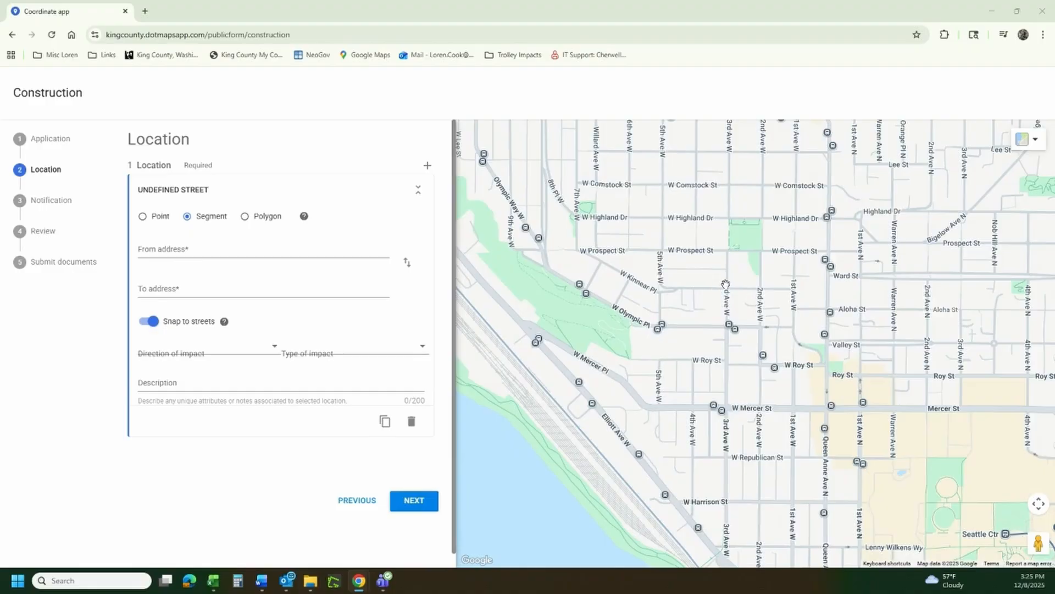
{"action": "left_click_drag", "start_coordinate": [717, 236], "coordinate": [623, 246]}
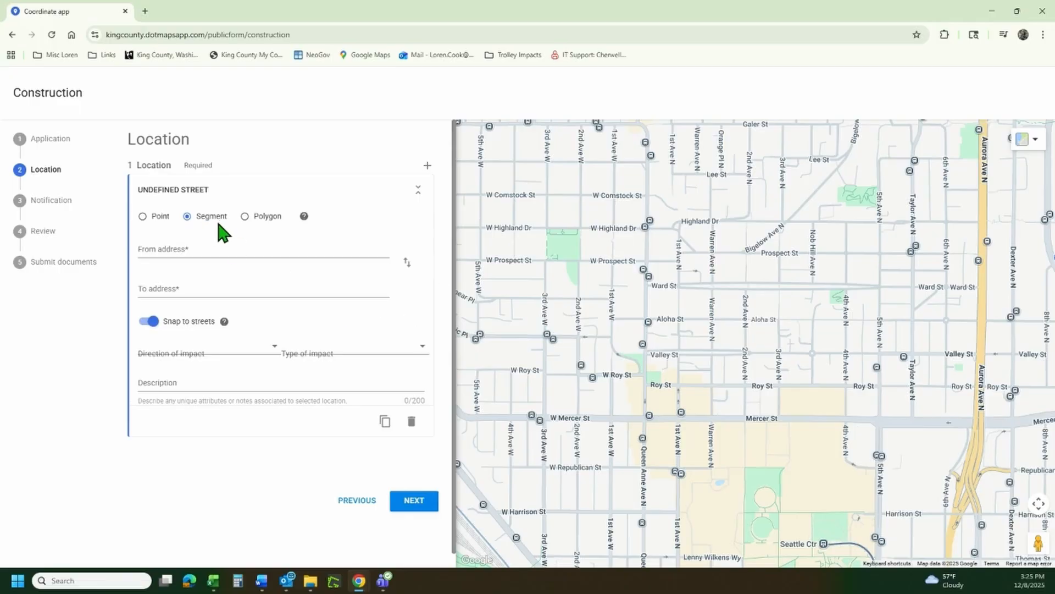
{"action": "scroll", "coordinate": [653, 286], "scroll_direction": "up", "scroll_amount": 2}
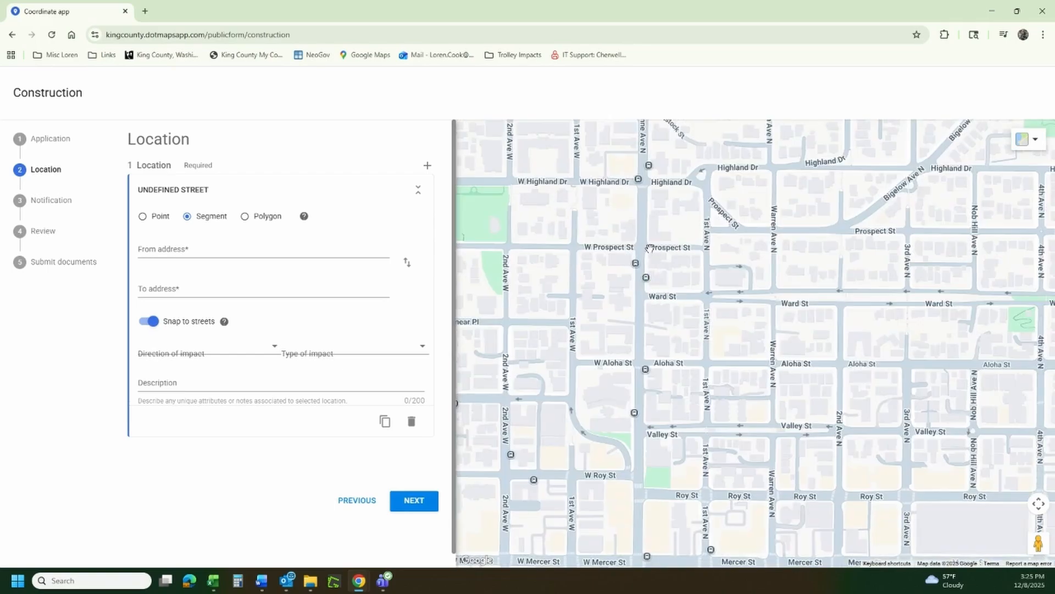
Map a Queen Anne Ave N segment from Prospect St to Valley St, impacting one direction.
{"action": "left_click", "coordinate": [643, 249]}
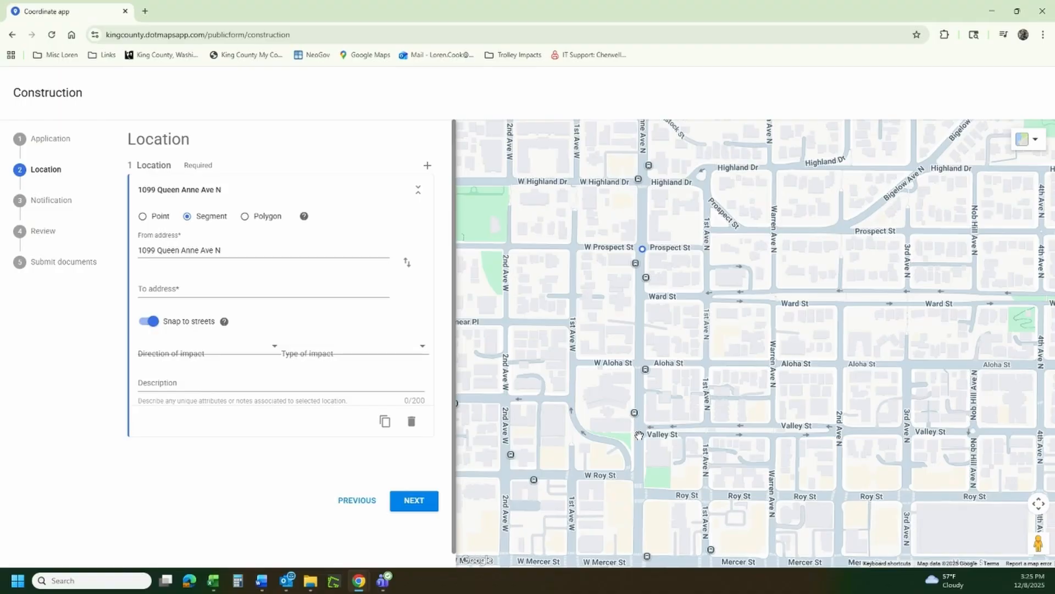
{"action": "left_click", "coordinate": [639, 436]}
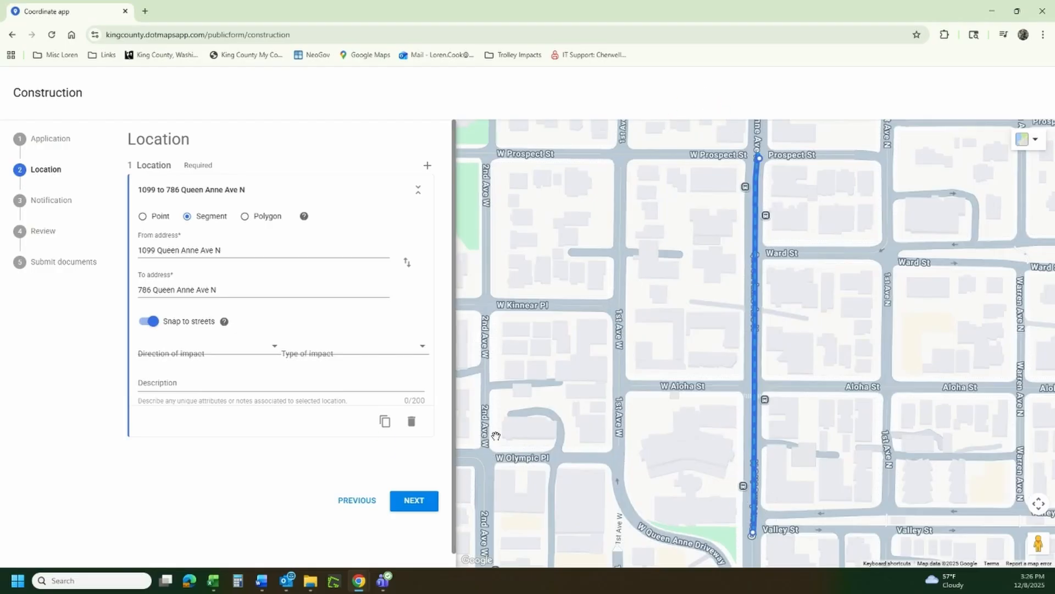
{"action": "left_click", "coordinate": [264, 356]}
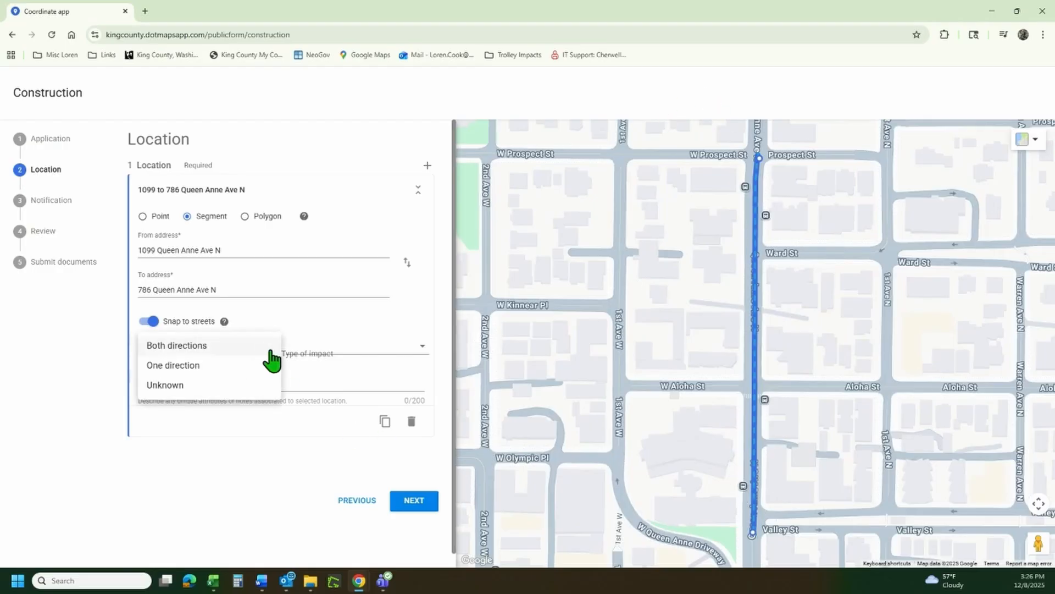
{"action": "left_click", "coordinate": [211, 365]}
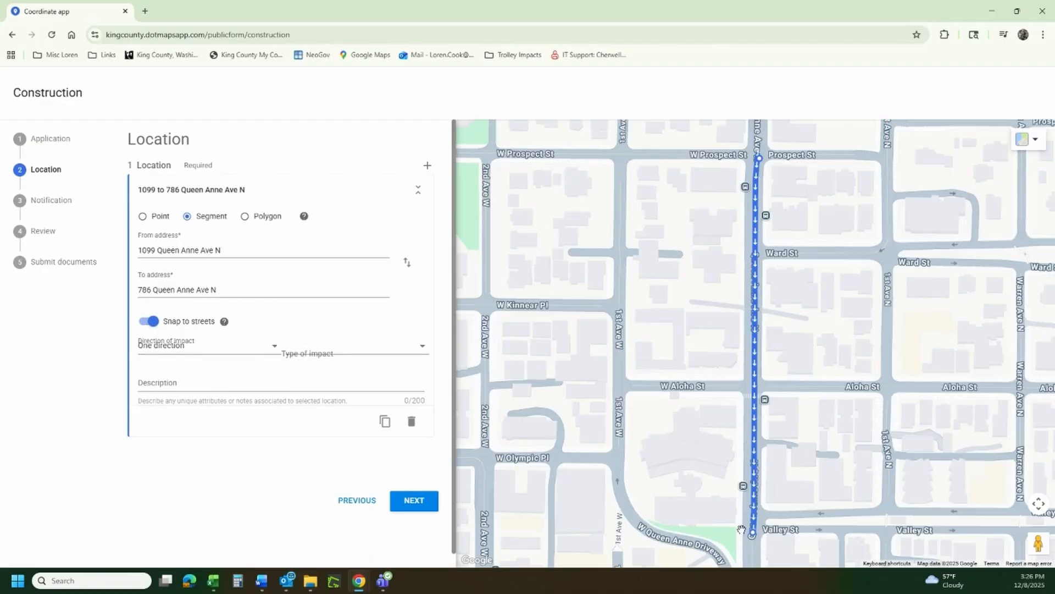
Swap the segment's ends, set impact type Unknown, and describe 'Lane shift w/flaggers curb lane only'.
{"action": "left_click", "coordinate": [406, 262]}
{"action": "left_click", "coordinate": [370, 353]}
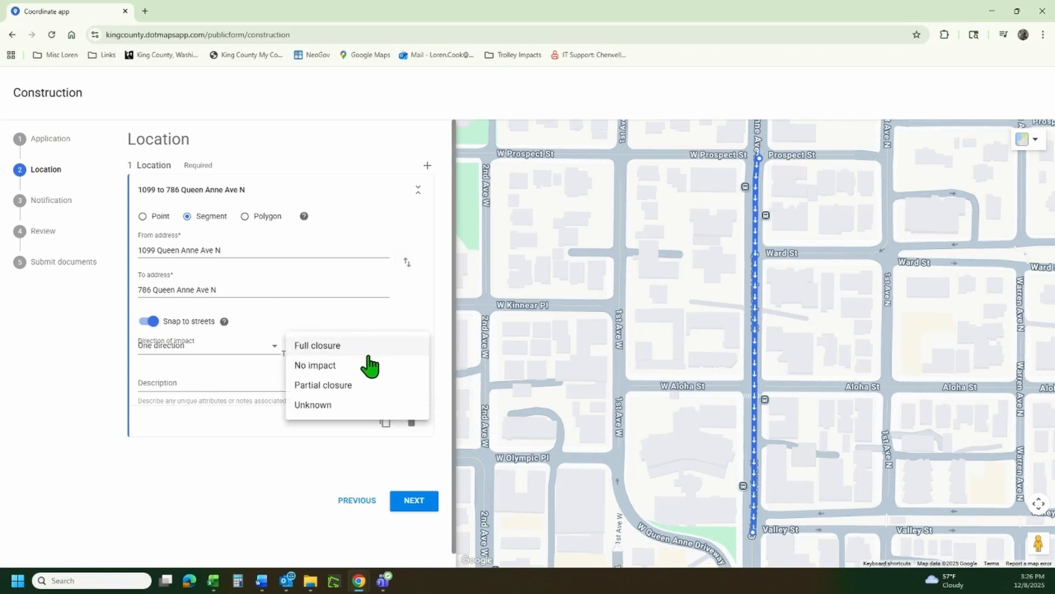
{"action": "left_click", "coordinate": [332, 405]}
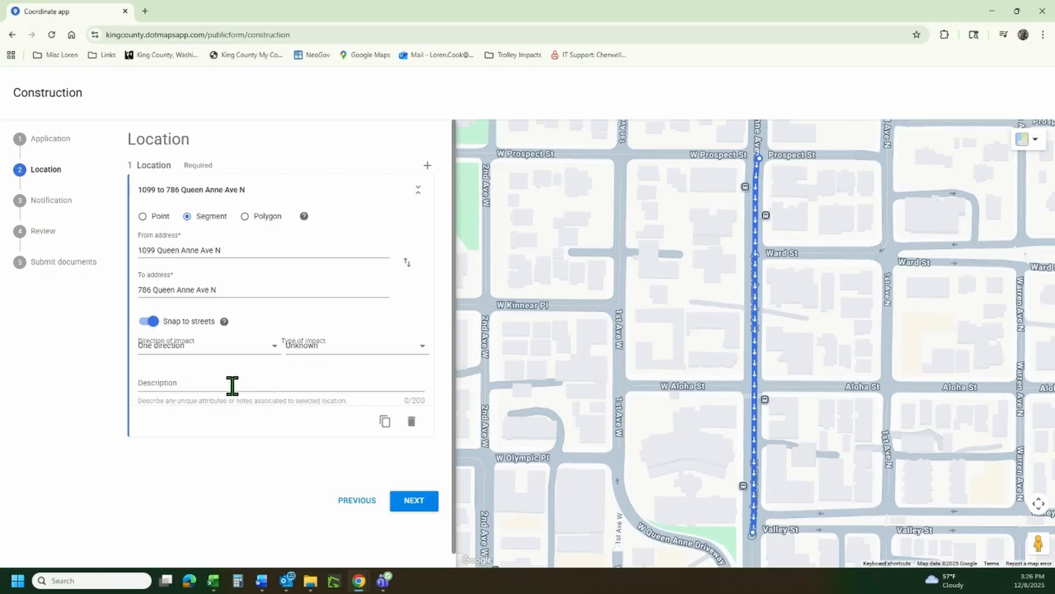
{"action": "left_click", "coordinate": [215, 382]}
{"action": "type", "text": "Lan"}
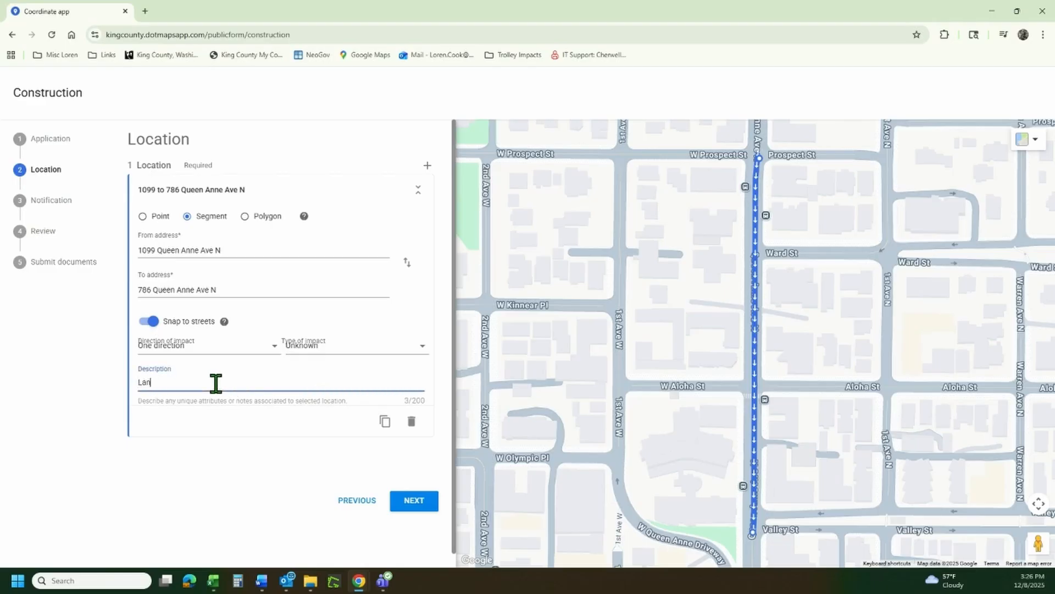
{"action": "type", "text": "e shift w/flaggers curb lane only"}
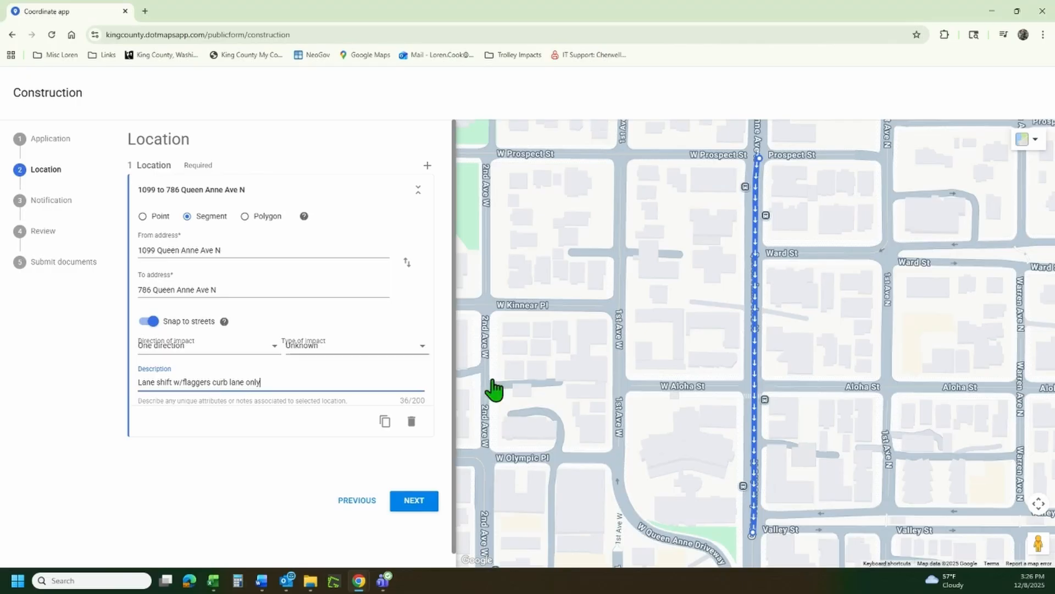
{"action": "left_click", "coordinate": [142, 217]}
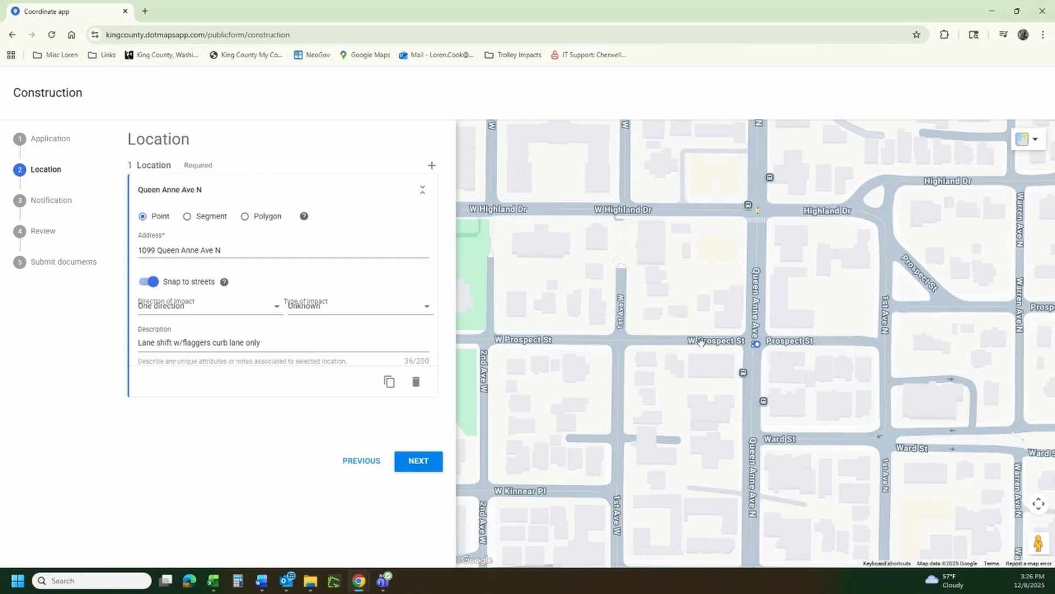
{"action": "left_click", "coordinate": [240, 309]}
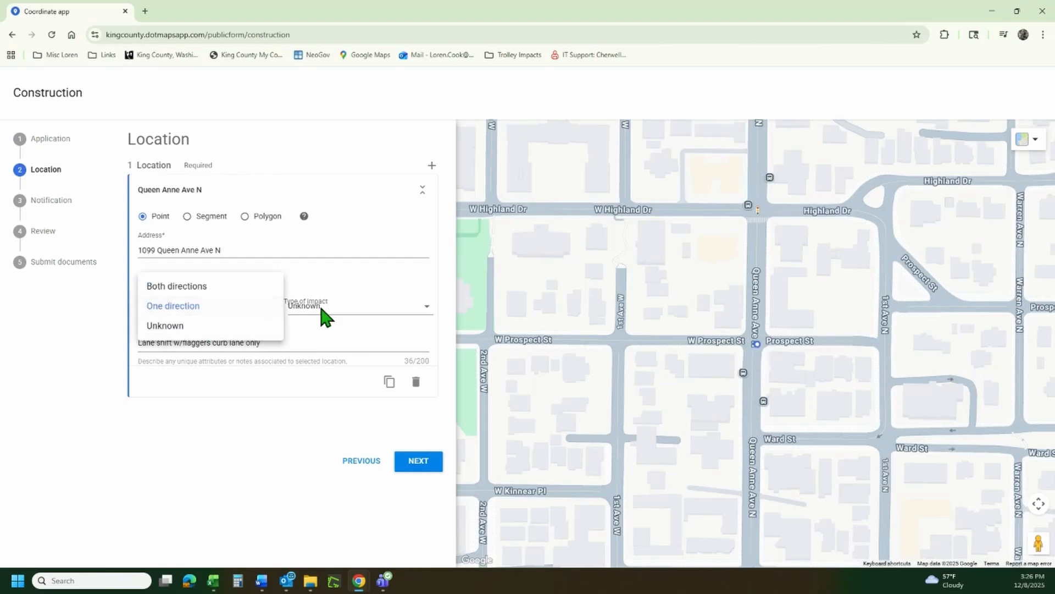
{"action": "left_click", "coordinate": [349, 315]}
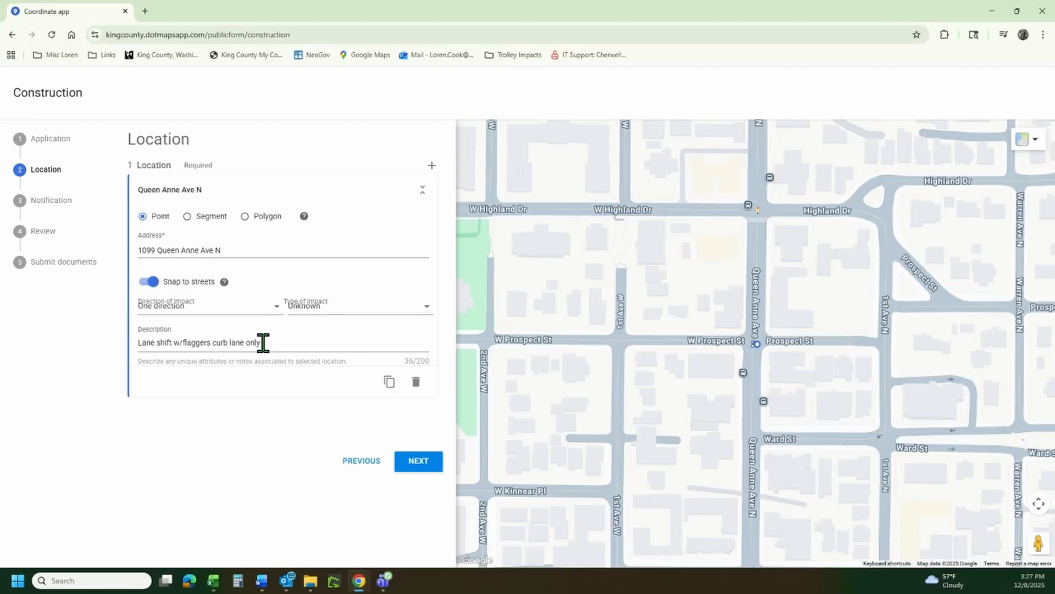
Draw a Polygon around the block bounded by 1st Ave W, Prospect, Queen Anne and Highland.
{"action": "left_click", "coordinate": [245, 217]}
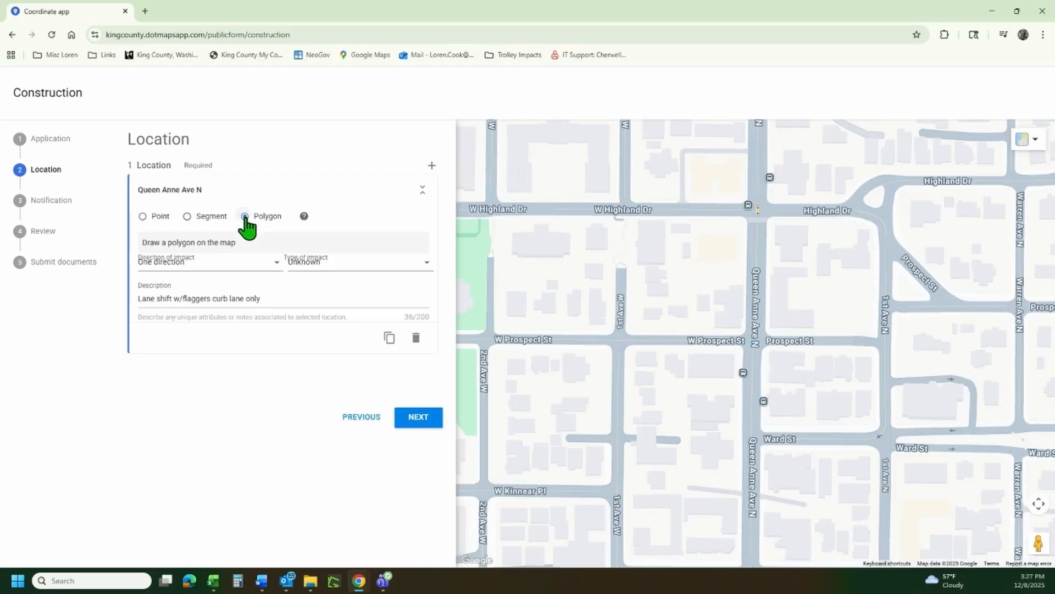
{"action": "left_click", "coordinate": [622, 342]}
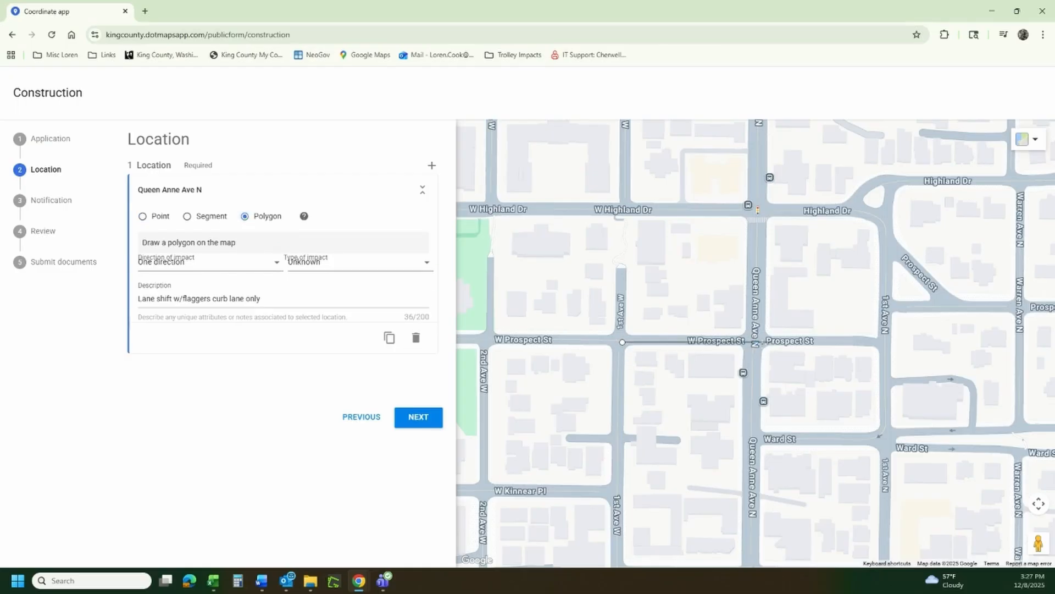
{"action": "left_click", "coordinate": [754, 343]}
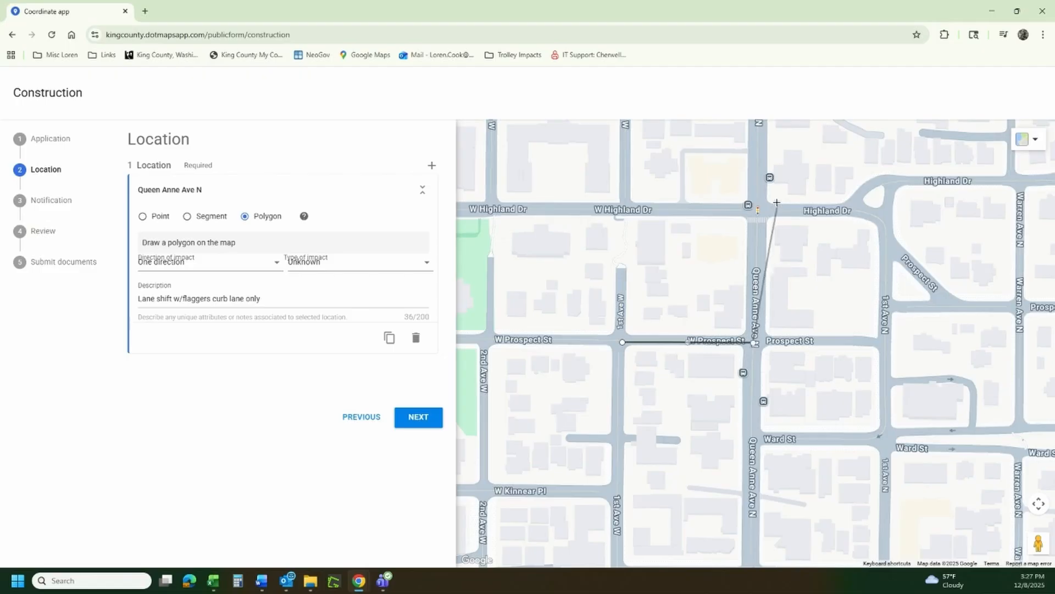
{"action": "left_click", "coordinate": [754, 210]}
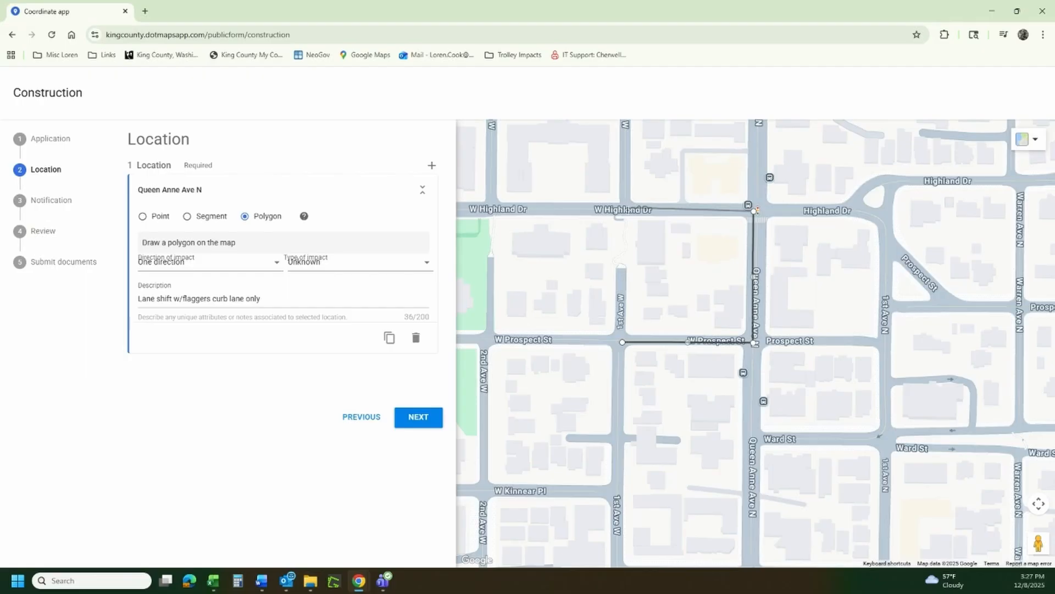
{"action": "left_click", "coordinate": [622, 211]}
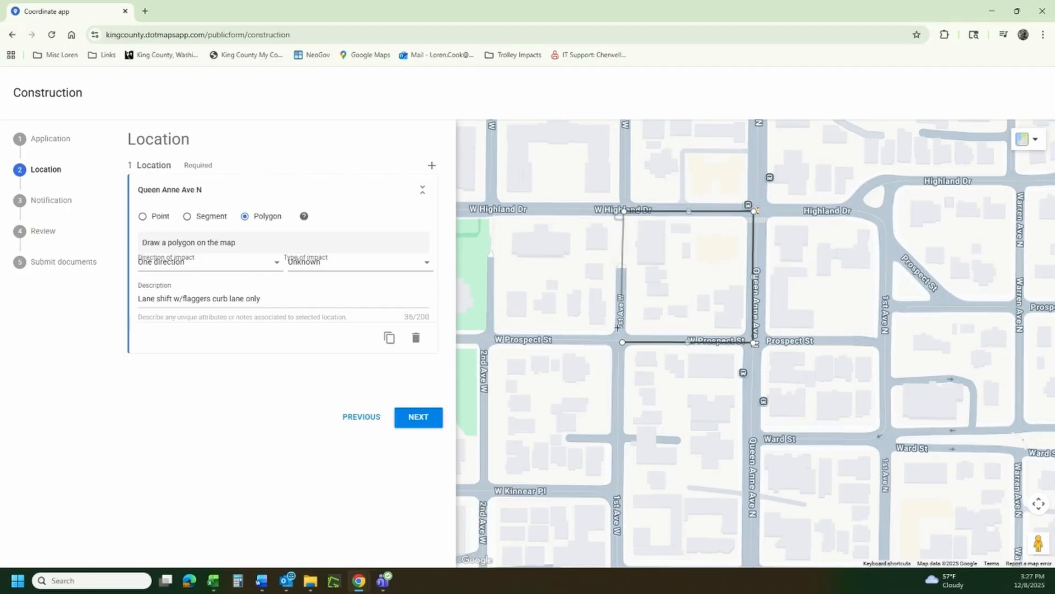
{"action": "left_click", "coordinate": [622, 343]}
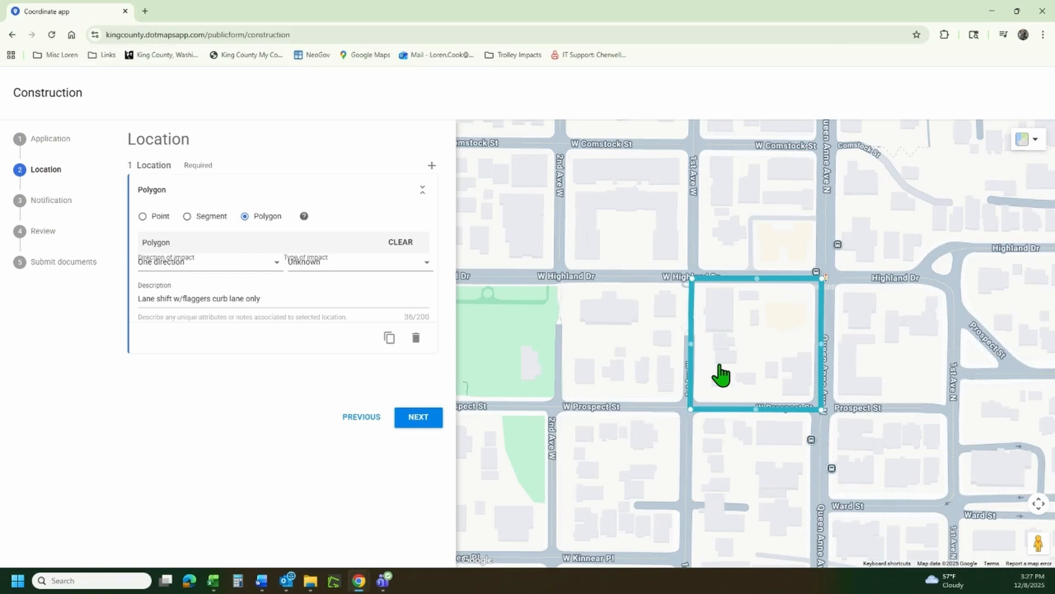
Go to the Notification step and enter the notification e-mail address.
{"action": "left_click", "coordinate": [425, 419]}
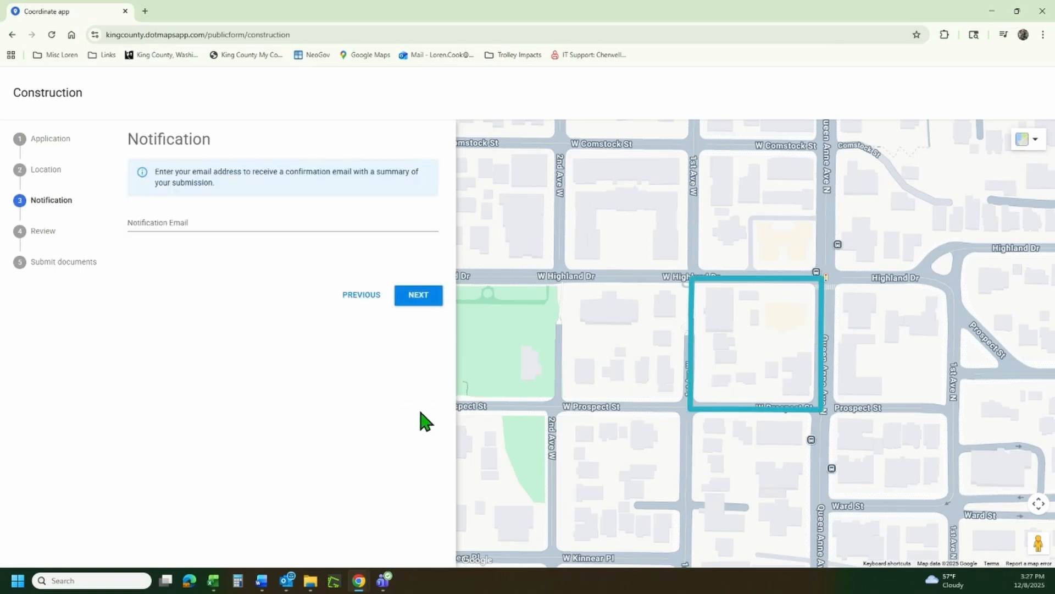
{"action": "left_click", "coordinate": [149, 222]}
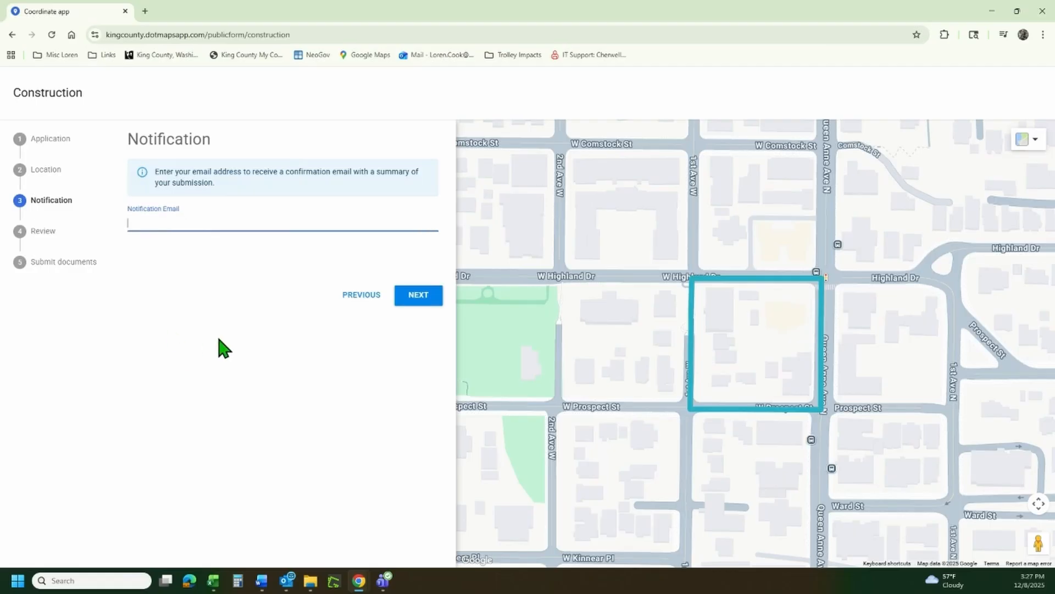
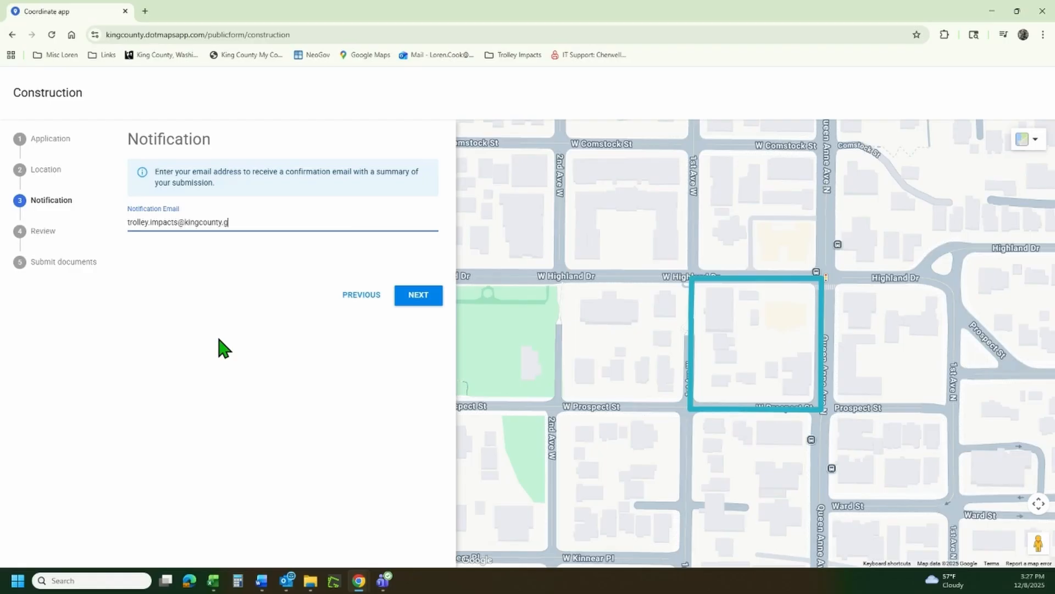
Open the Review step and scroll through the full application summary.
{"action": "left_click", "coordinate": [427, 296]}
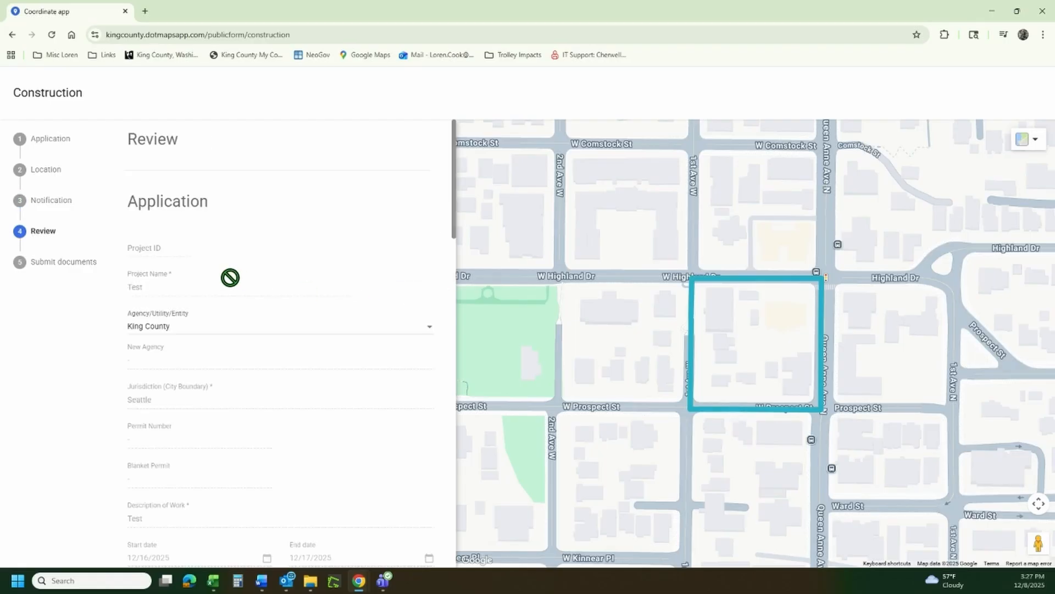
{"action": "scroll", "coordinate": [252, 277], "scroll_direction": "down", "scroll_amount": 4}
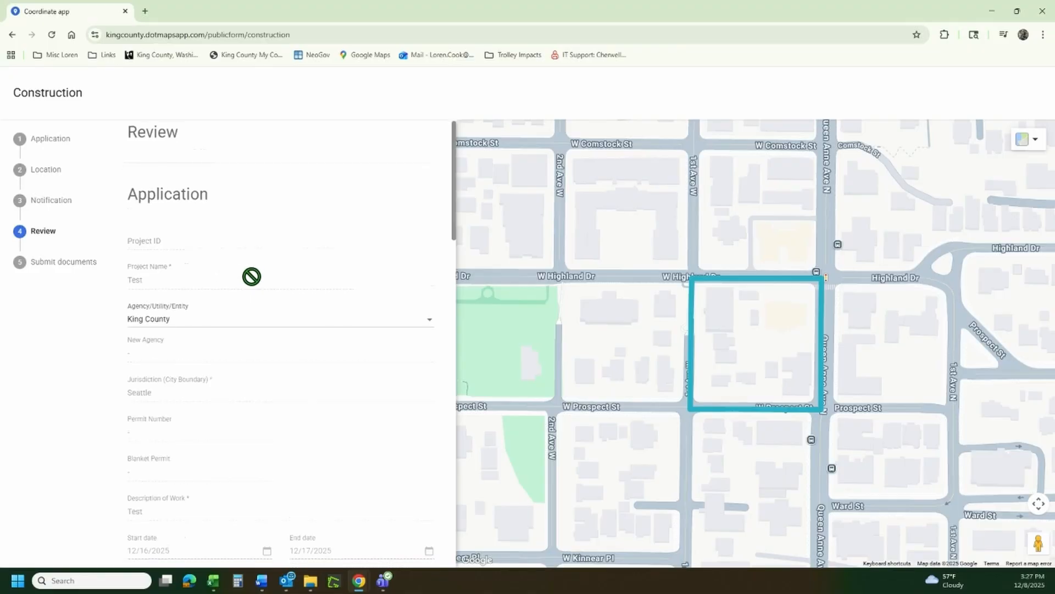
{"action": "scroll", "coordinate": [252, 277], "scroll_direction": "down", "scroll_amount": 5}
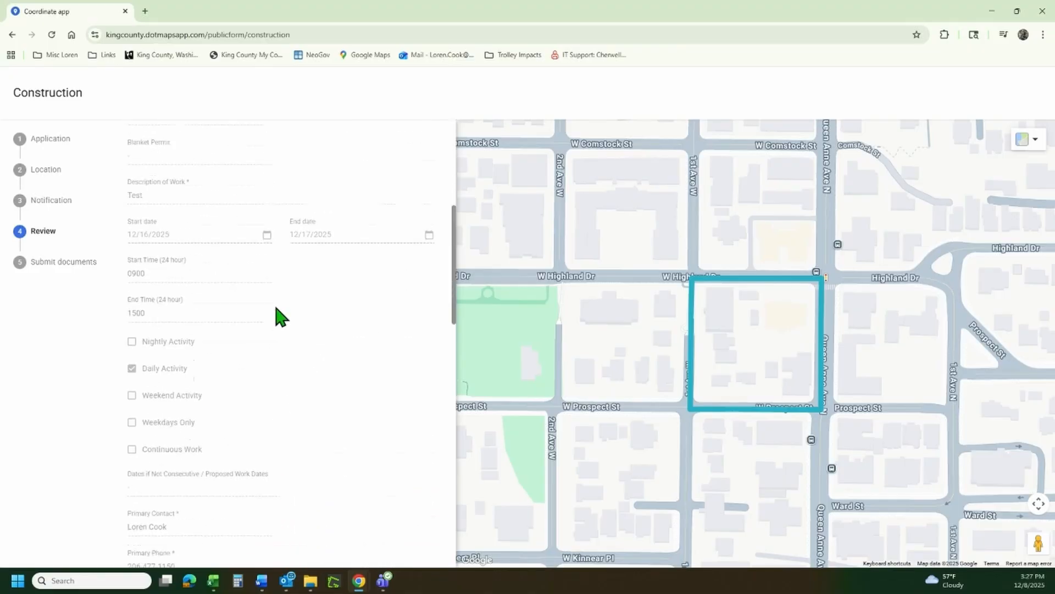
{"action": "scroll", "coordinate": [275, 306], "scroll_direction": "down", "scroll_amount": 7}
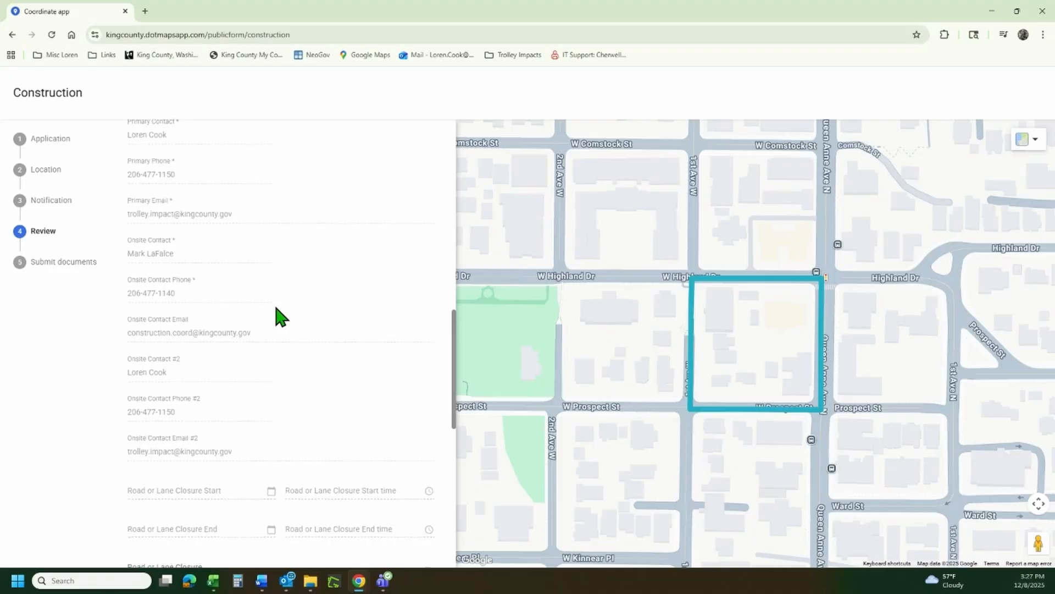
{"action": "scroll", "coordinate": [276, 308], "scroll_direction": "down", "scroll_amount": 5}
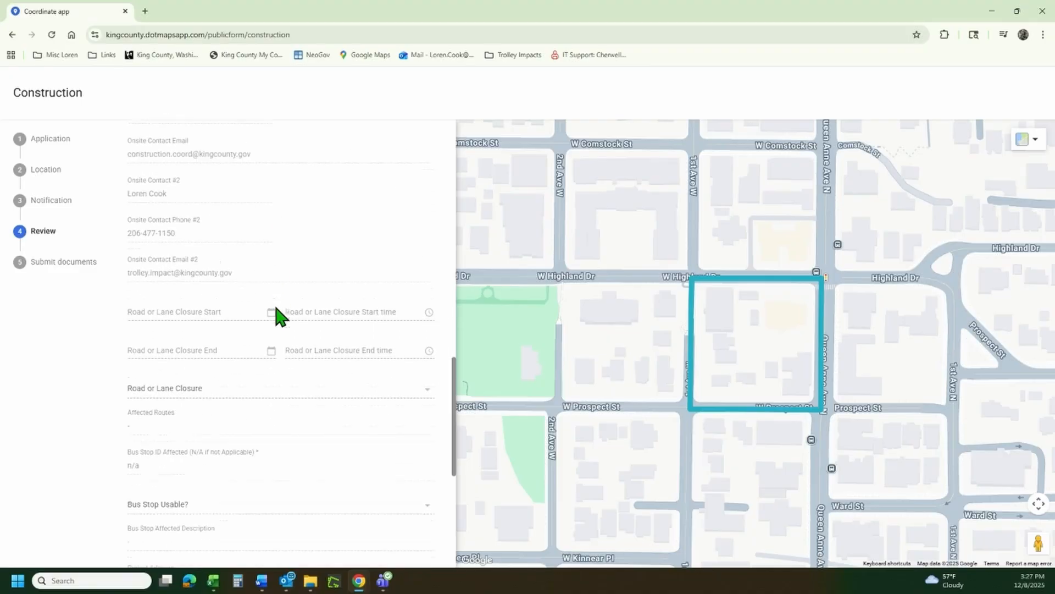
{"action": "scroll", "coordinate": [275, 306], "scroll_direction": "down", "scroll_amount": 2}
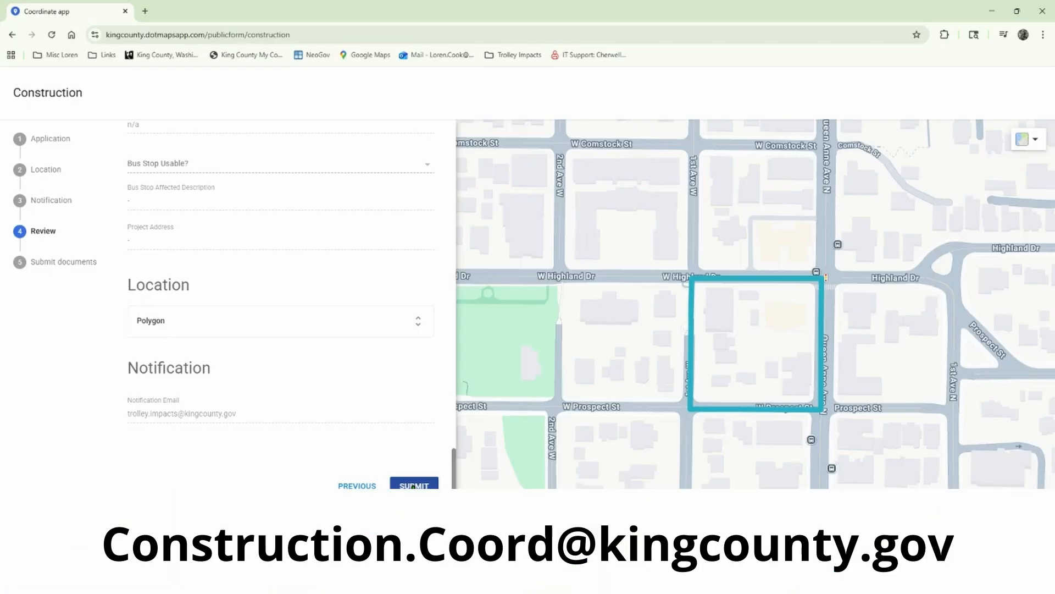
Submit and confirm the application details, skip the supporting-document upload, and confirm the final submission.
{"action": "left_click", "coordinate": [414, 485]}
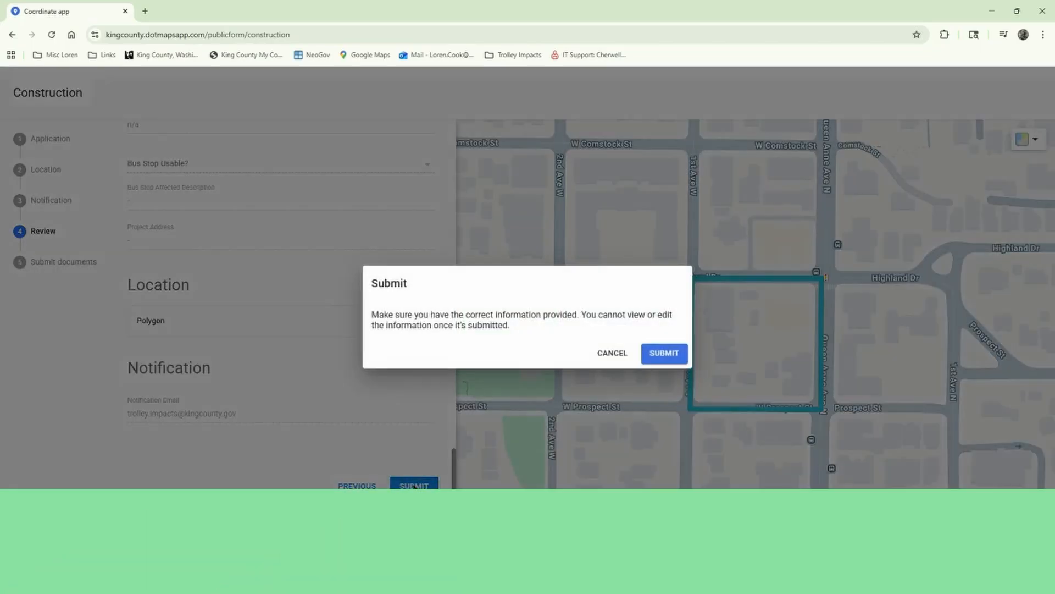
{"action": "left_click", "coordinate": [665, 353]}
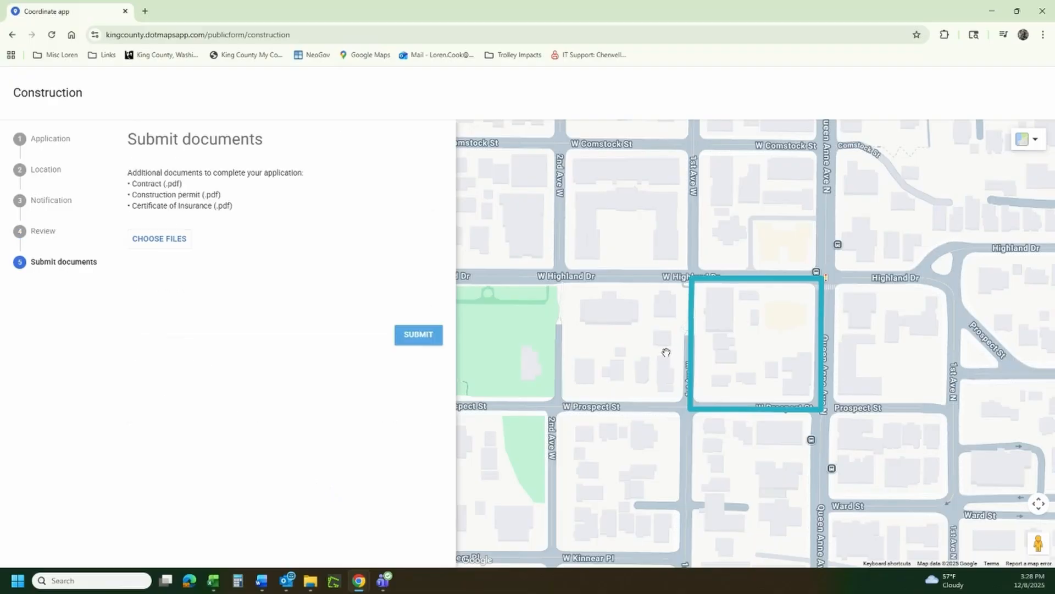
{"action": "left_click", "coordinate": [162, 240]}
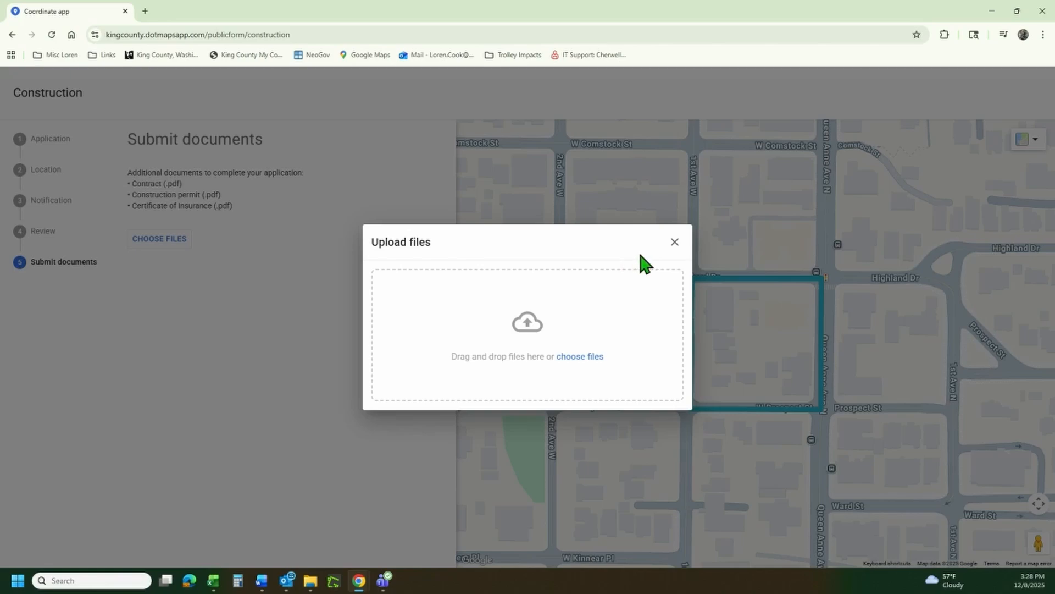
{"action": "left_click", "coordinate": [675, 243]}
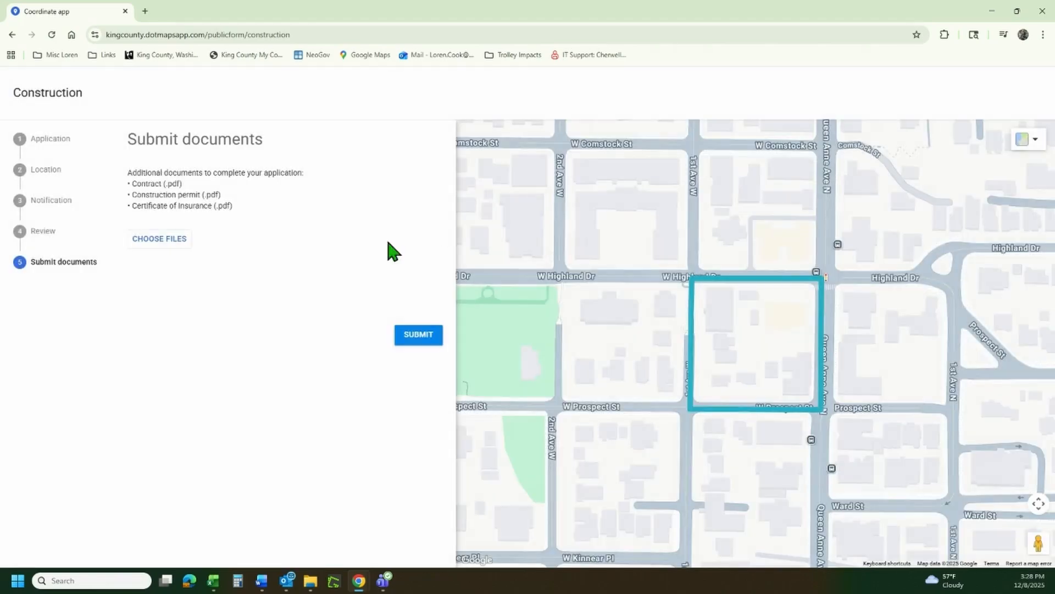
{"action": "left_click", "coordinate": [416, 342]}
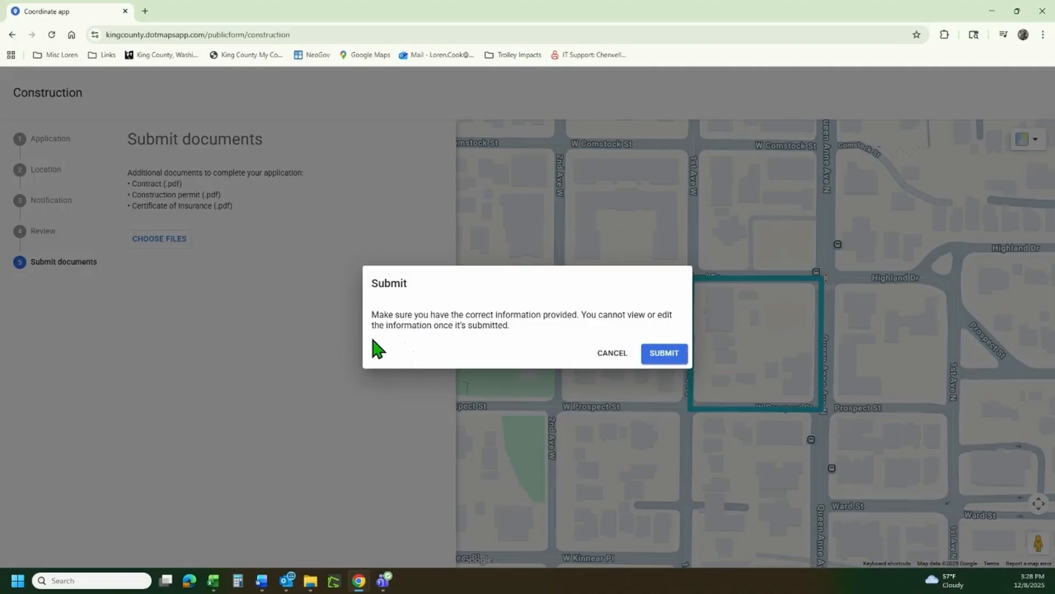
{"action": "left_click", "coordinate": [660, 356]}
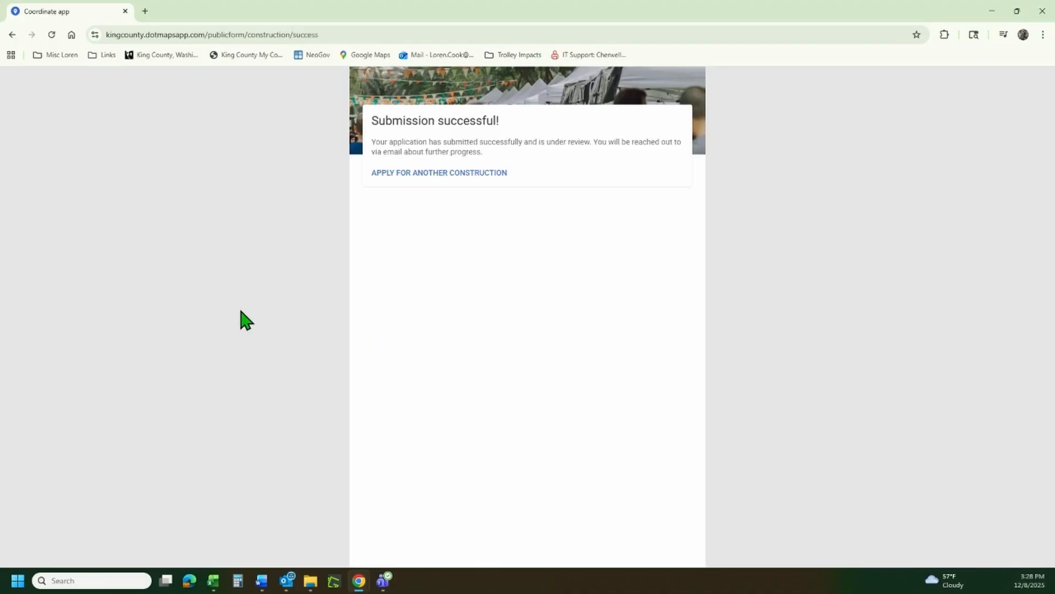